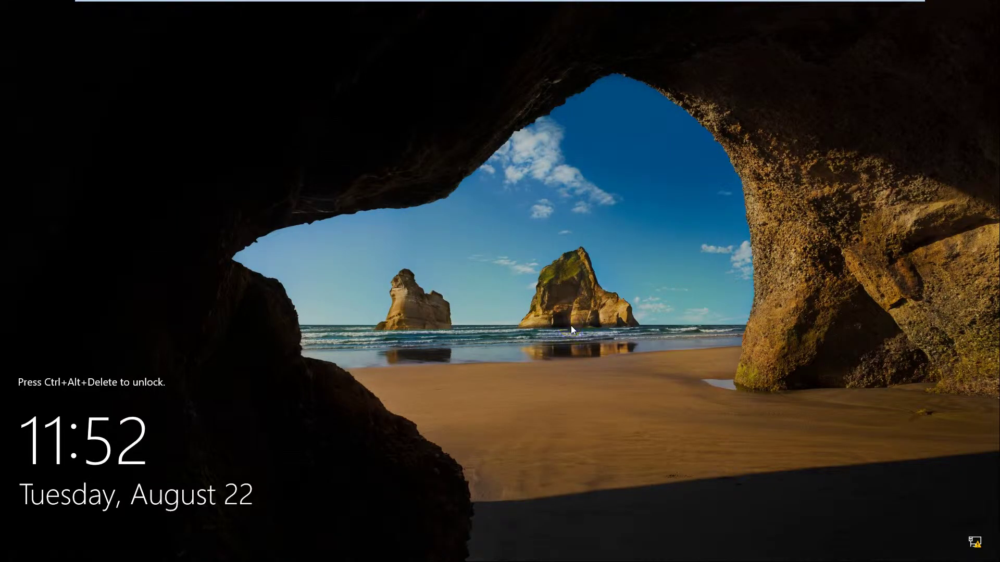
# Step: Unlock the server and sign in to the administrator account by entering the account password
pyautogui.hotkey('ctrl', 'alt', 'Delete')
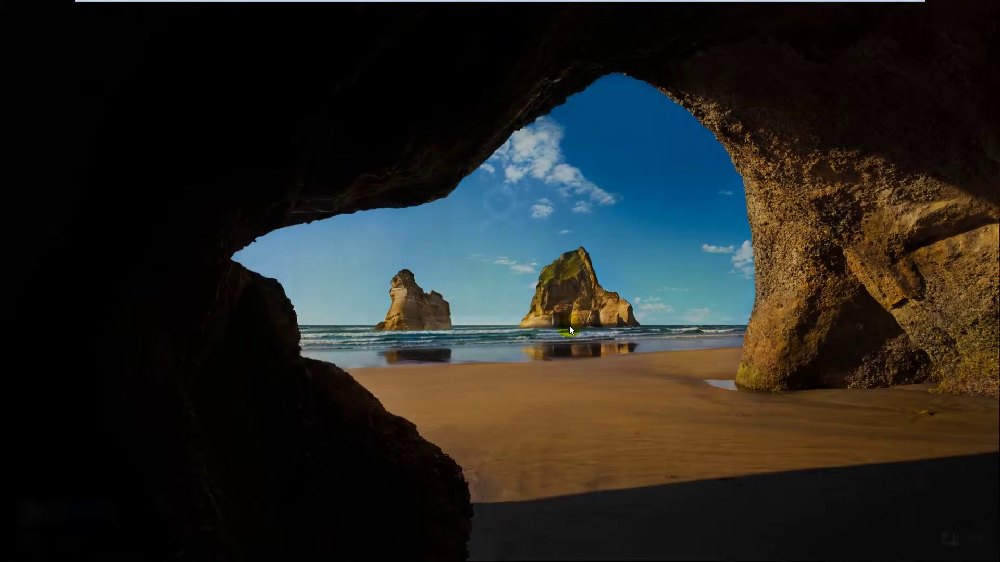
pyautogui.write('•••••••')
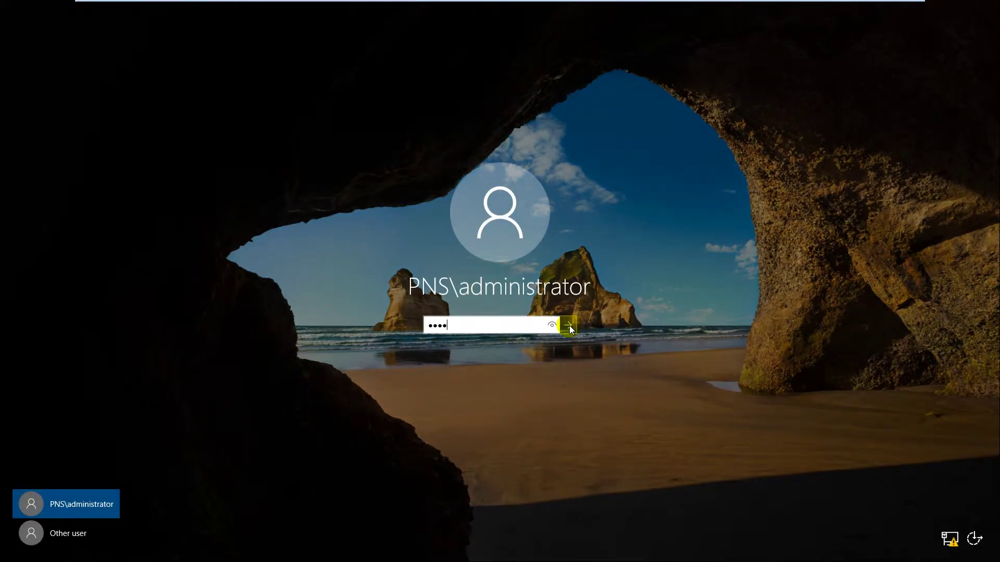
pyautogui.click(570, 326)
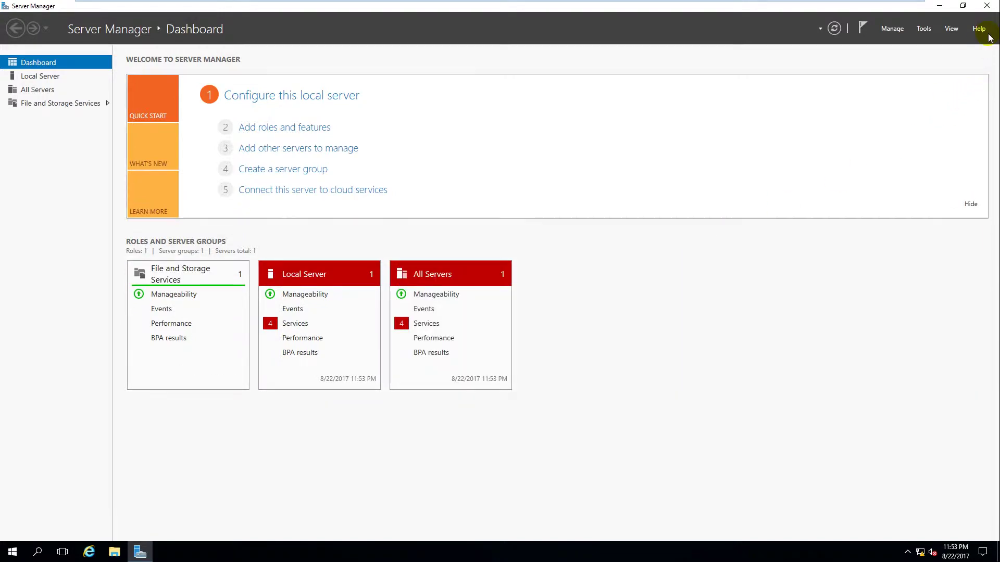
# Step: Close Server Manager and refresh the desktop
pyautogui.click(987, 6)
pyautogui.rightClick(442, 193)
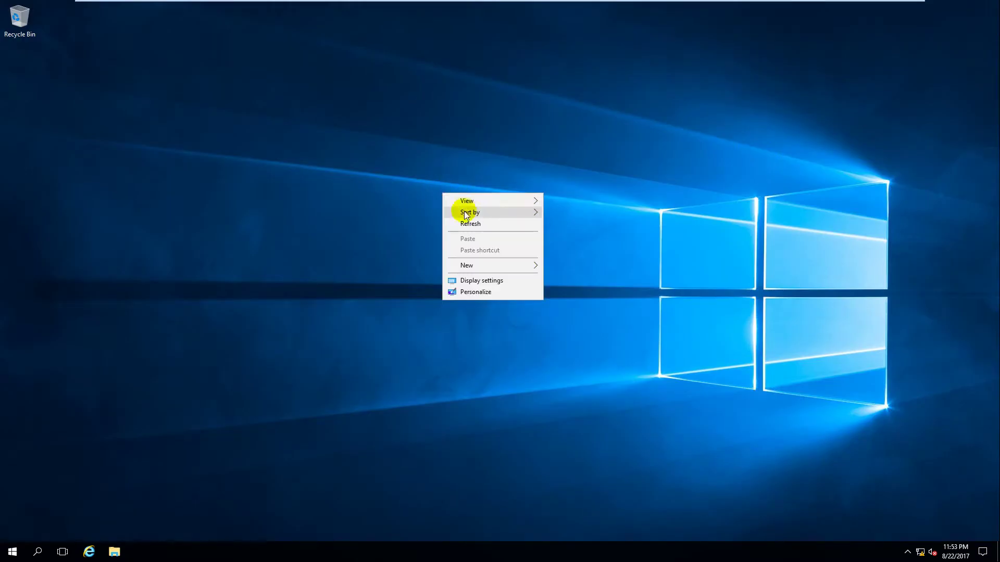
pyautogui.click(473, 223)
pyautogui.rightClick(421, 203)
pyautogui.click(468, 238)
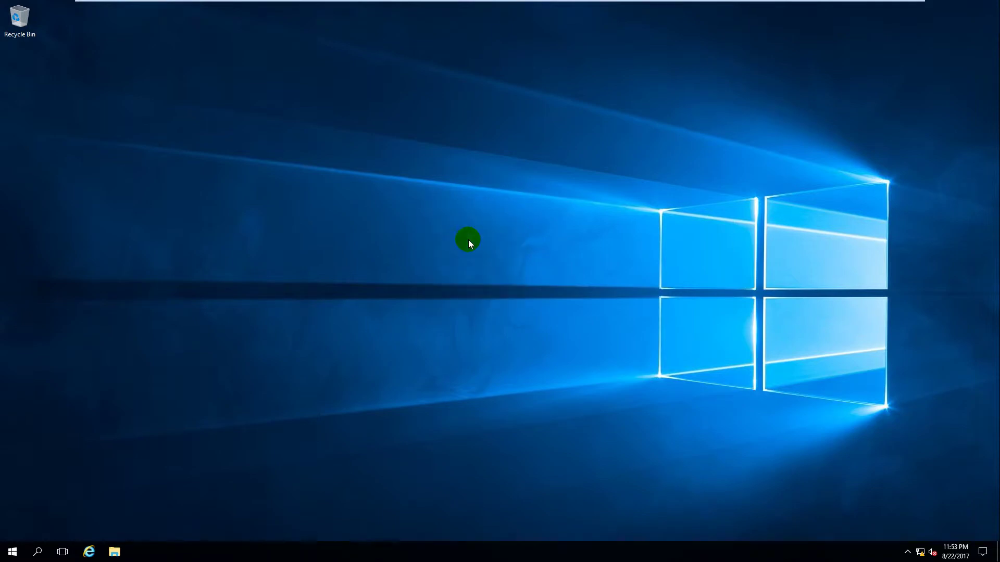
# Step: Launch Registry Editor with regedit and maximize its window
pyautogui.press('super')
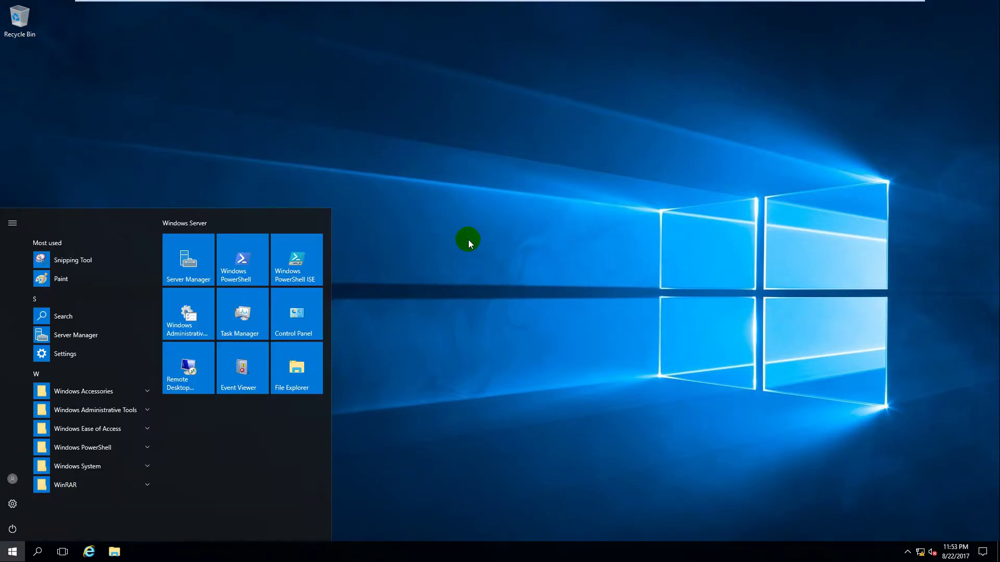
pyautogui.write('regedit')
pyautogui.press('Return')
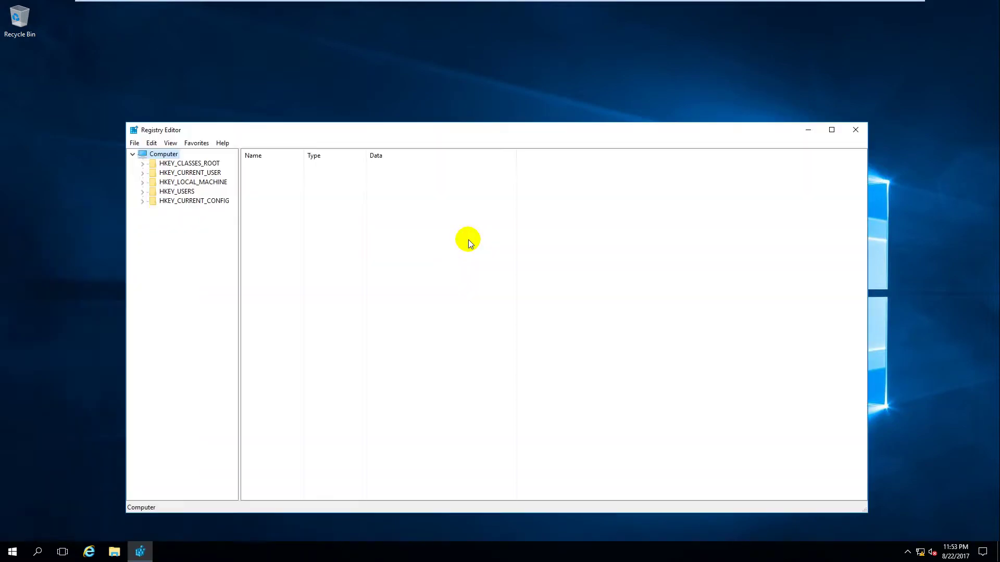
pyautogui.click(832, 130)
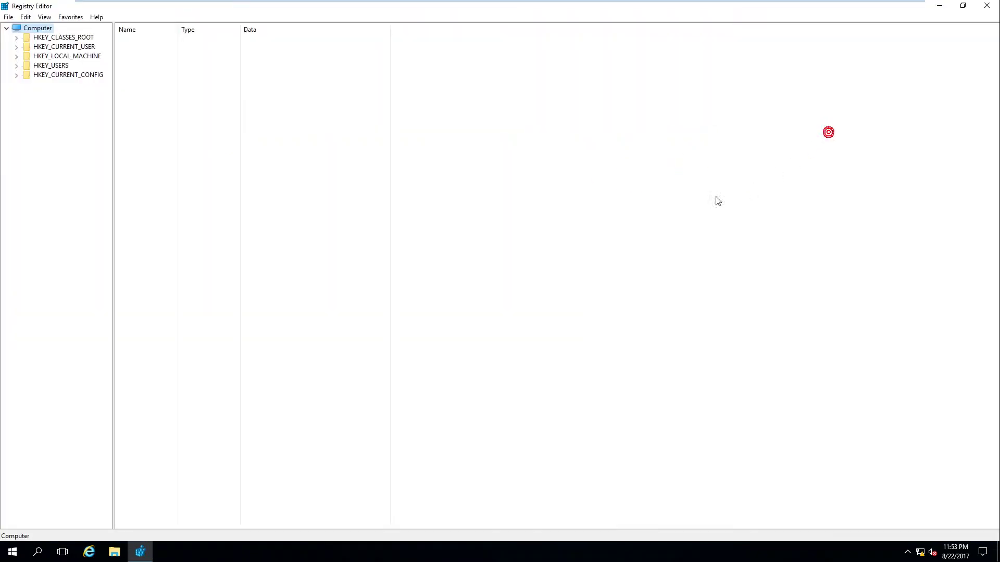
# Step: Navigate to HKEY_LOCAL_MACHINE\SOFTWARE\Policies\Microsoft\Windows\WindowsUpdate, widening the key tree so the full key names can be read
pyautogui.doubleClick(44, 56)
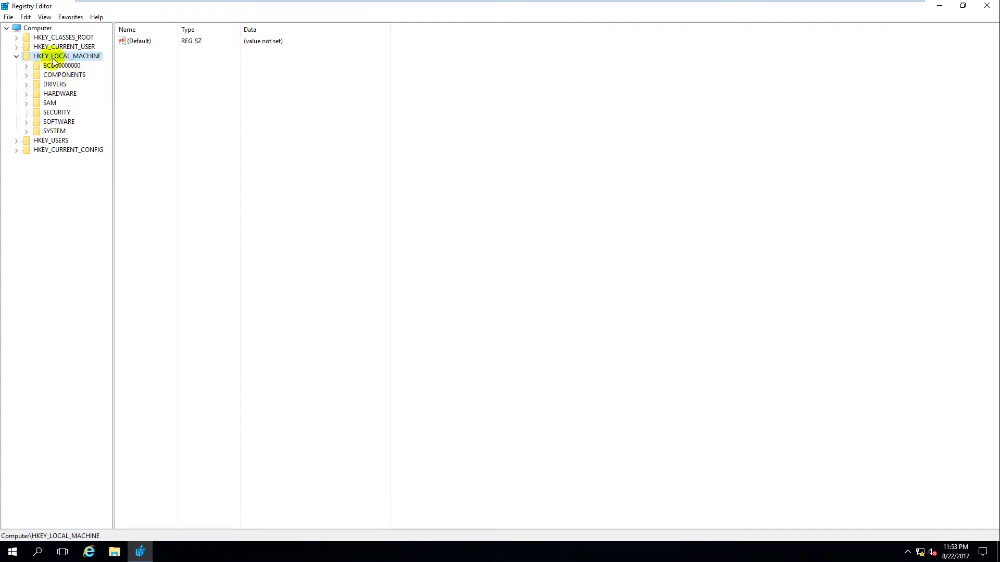
pyautogui.click(62, 122)
pyautogui.doubleClick(62, 122)
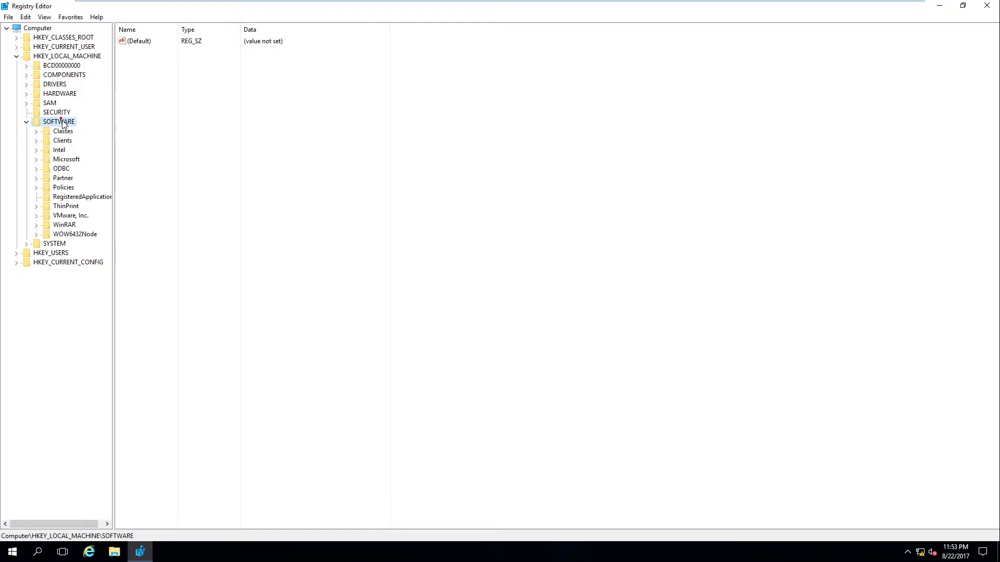
pyautogui.doubleClick(63, 187)
pyautogui.doubleClick(75, 197)
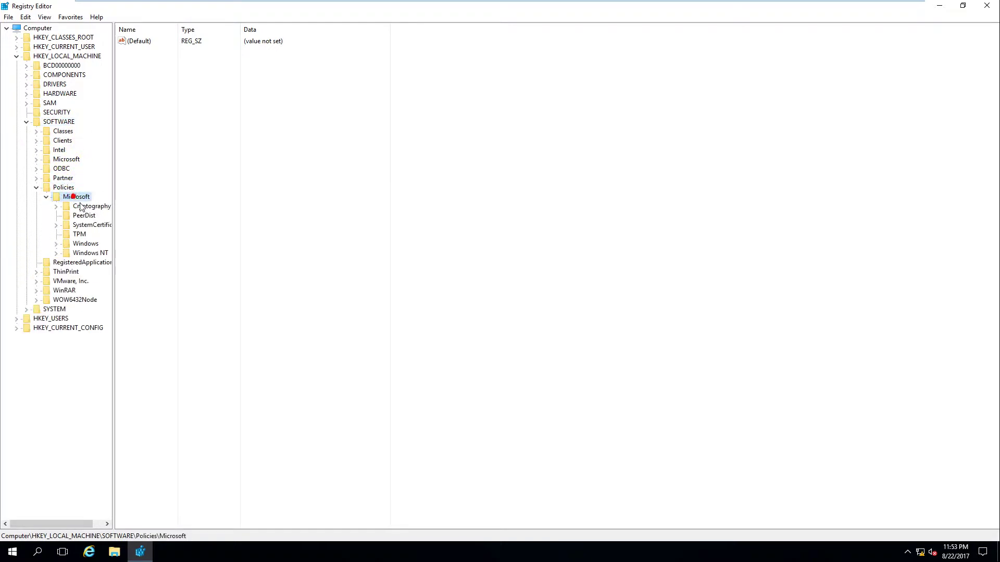
pyautogui.doubleClick(85, 243)
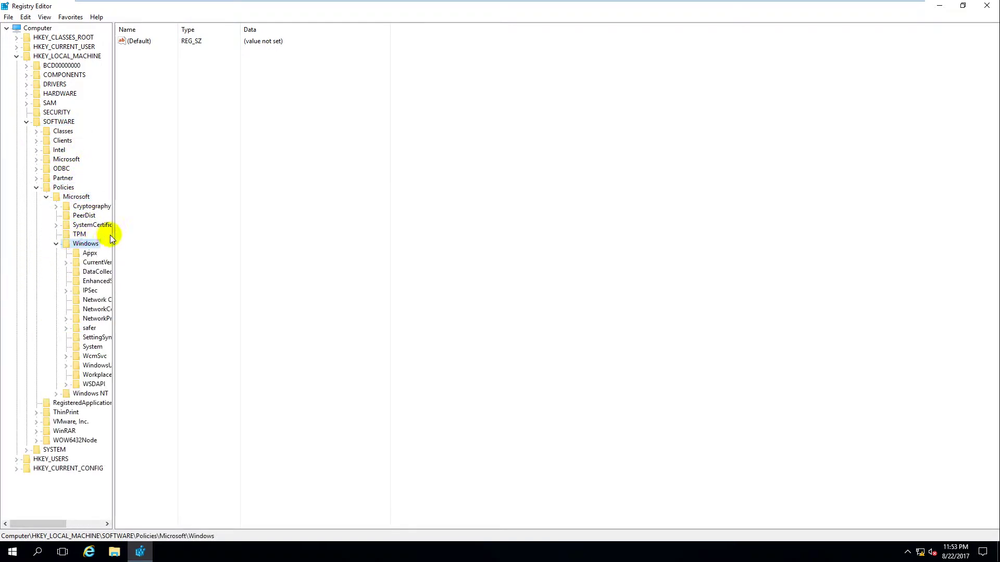
pyautogui.moveTo(112, 233); pyautogui.dragTo(202, 249)
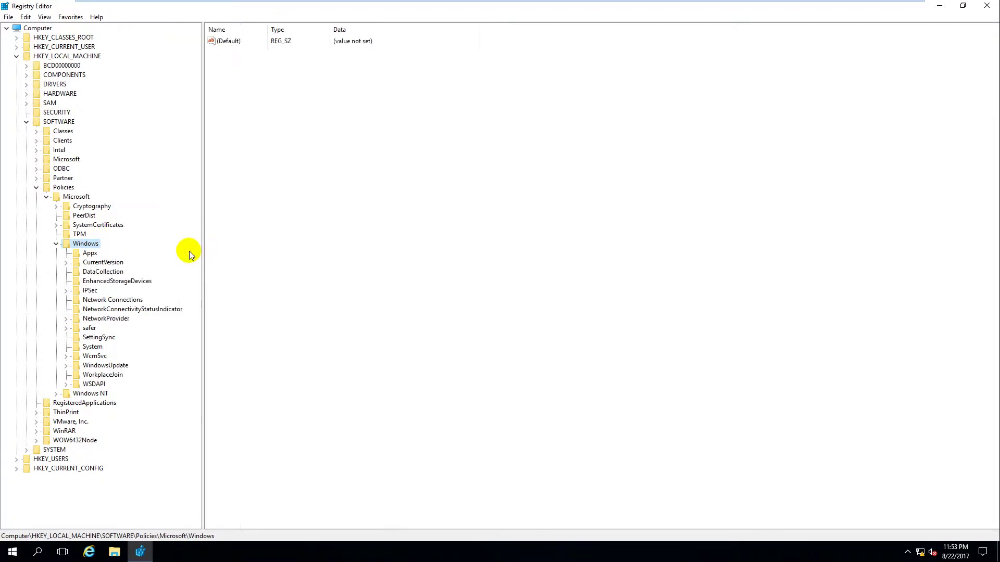
pyautogui.click(115, 365)
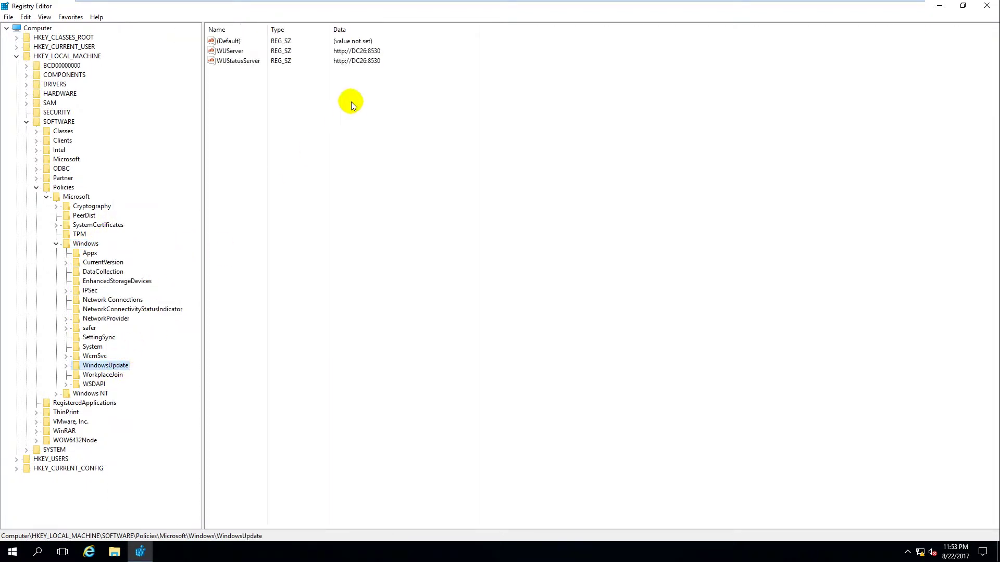
# Step: Examine the registry values stored in the WindowsUpdate key and in its AU subkey
pyautogui.click(236, 52)
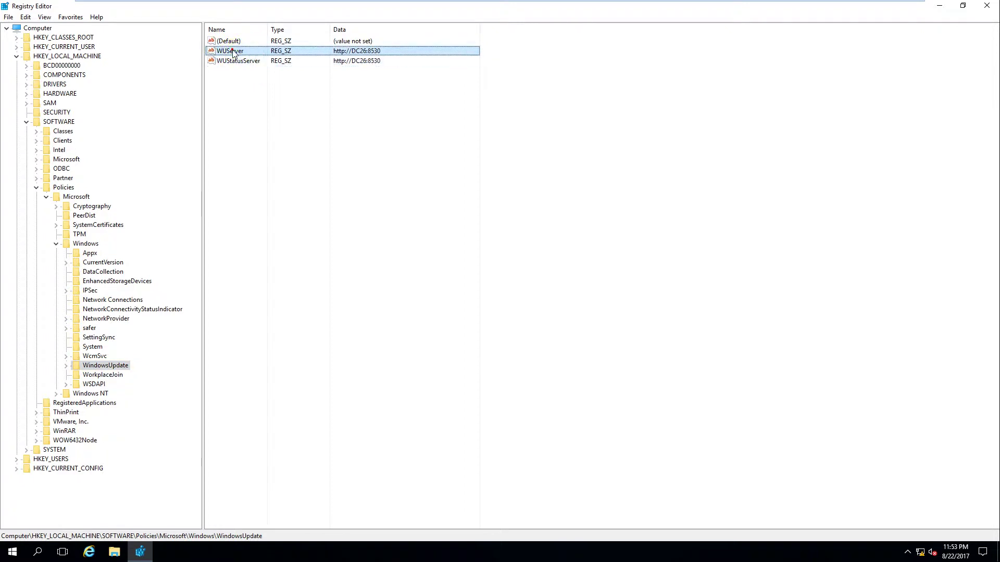
pyautogui.click(233, 42)
pyautogui.click(314, 171)
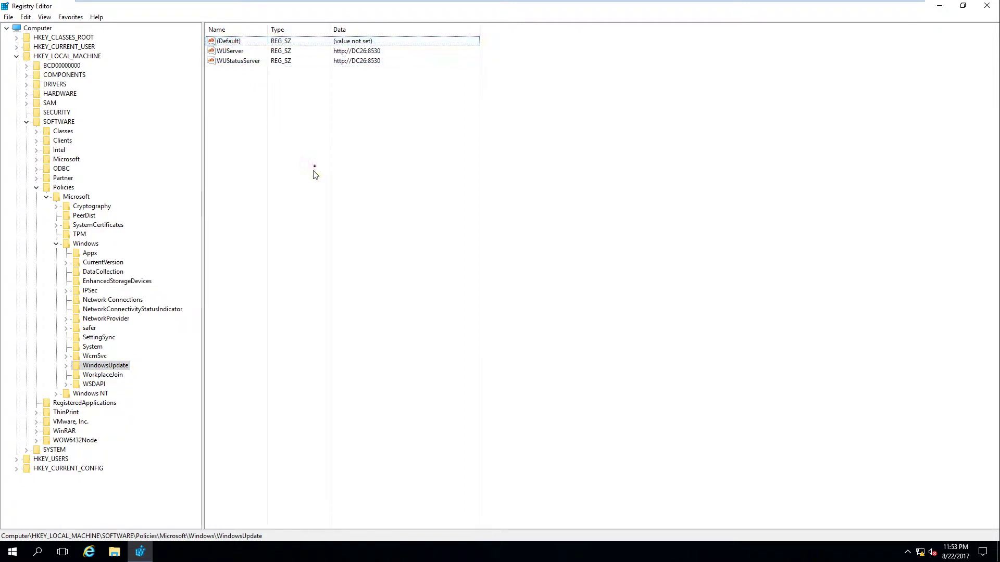
pyautogui.click(65, 366)
pyautogui.click(96, 375)
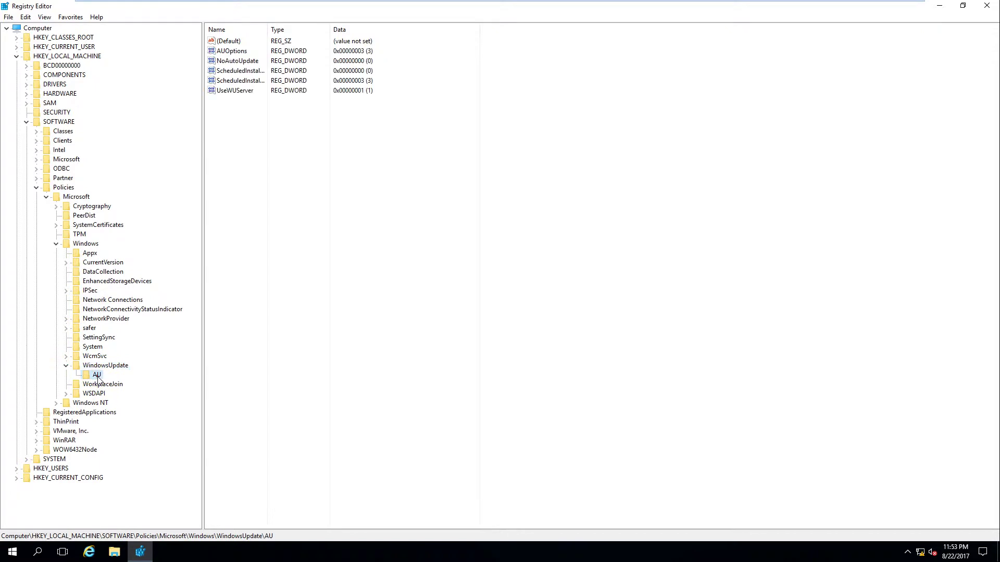
pyautogui.click(225, 93)
pyautogui.click(224, 81)
pyautogui.click(227, 61)
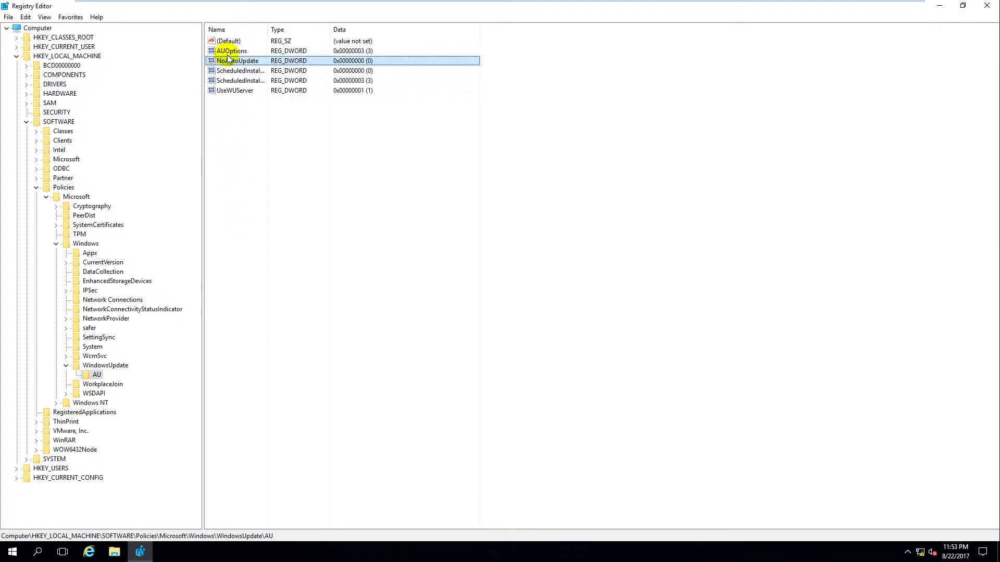
pyautogui.click(227, 51)
pyautogui.click(228, 41)
pyautogui.click(229, 60)
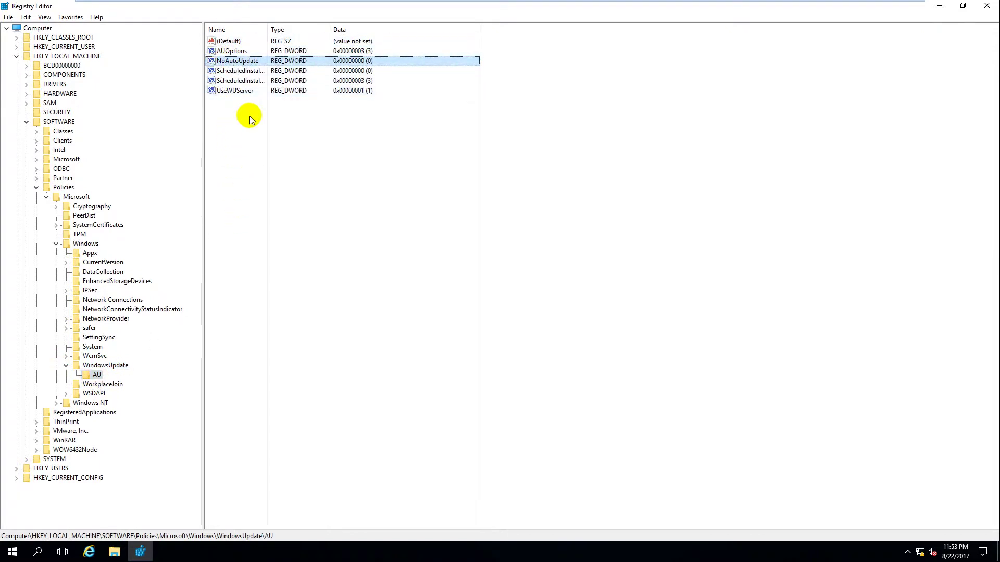
pyautogui.click(250, 123)
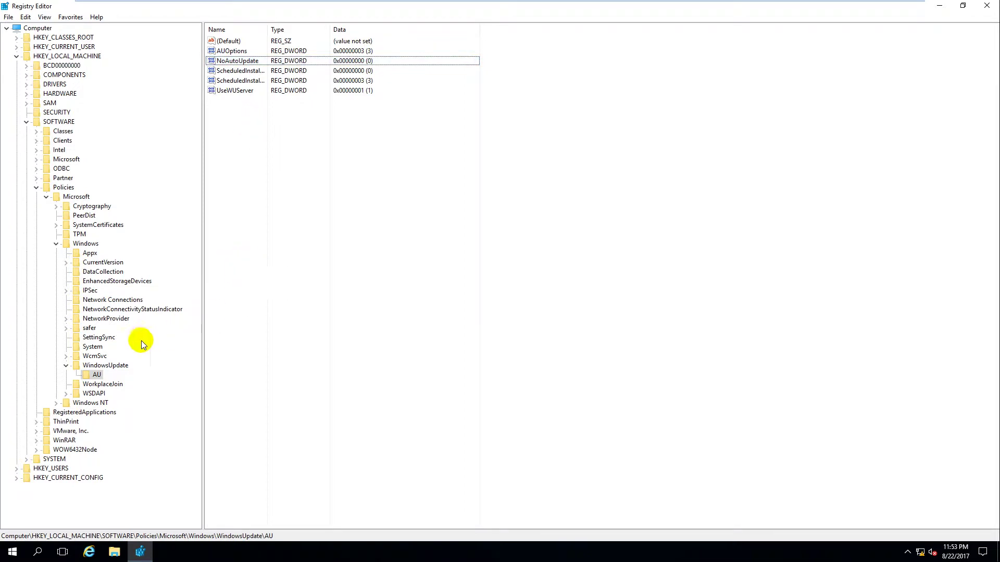
# Step: Export the WindowsUpdate branch to the Desktop as a registration file named BackupRegistry
pyautogui.click(105, 366)
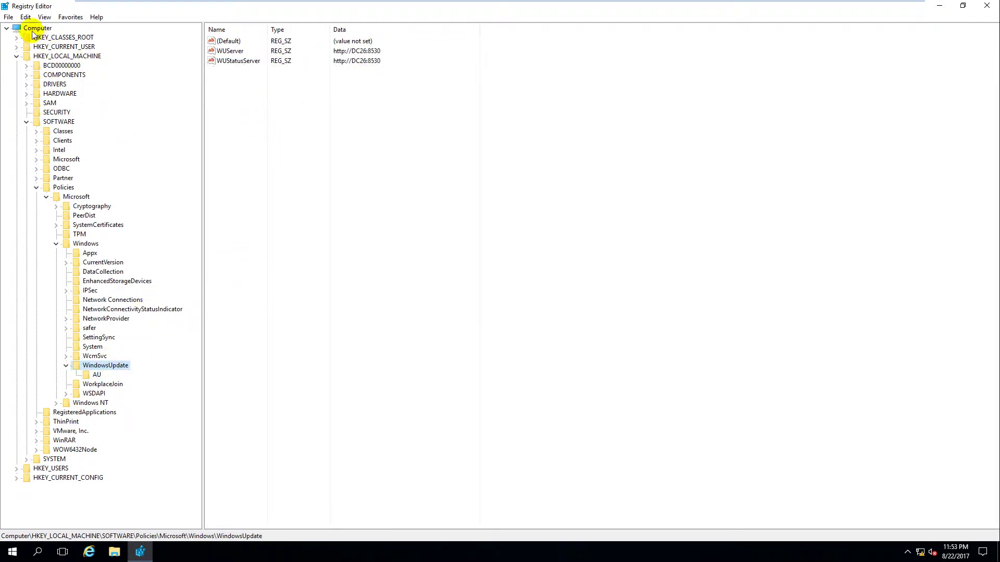
pyautogui.click(8, 17)
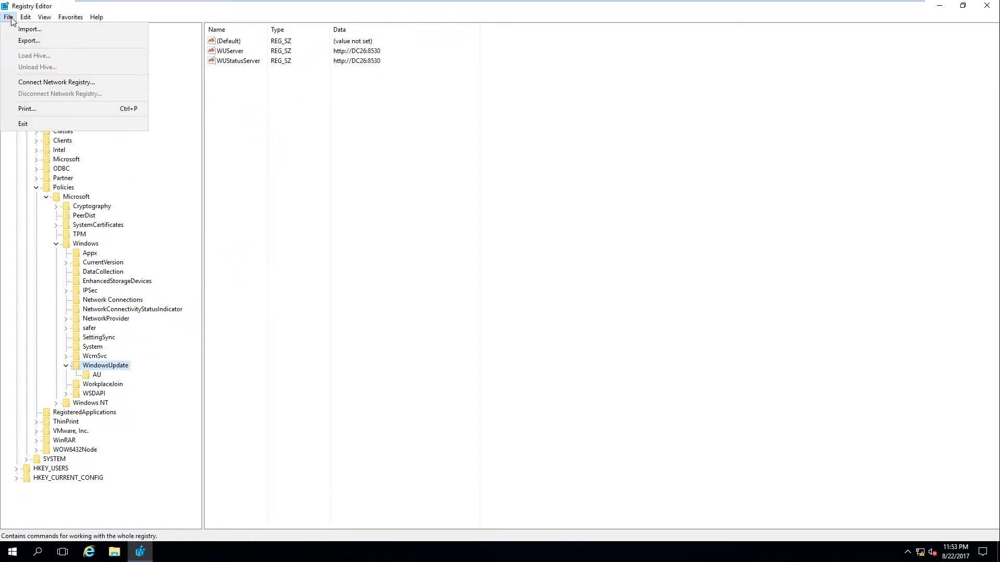
pyautogui.click(42, 40)
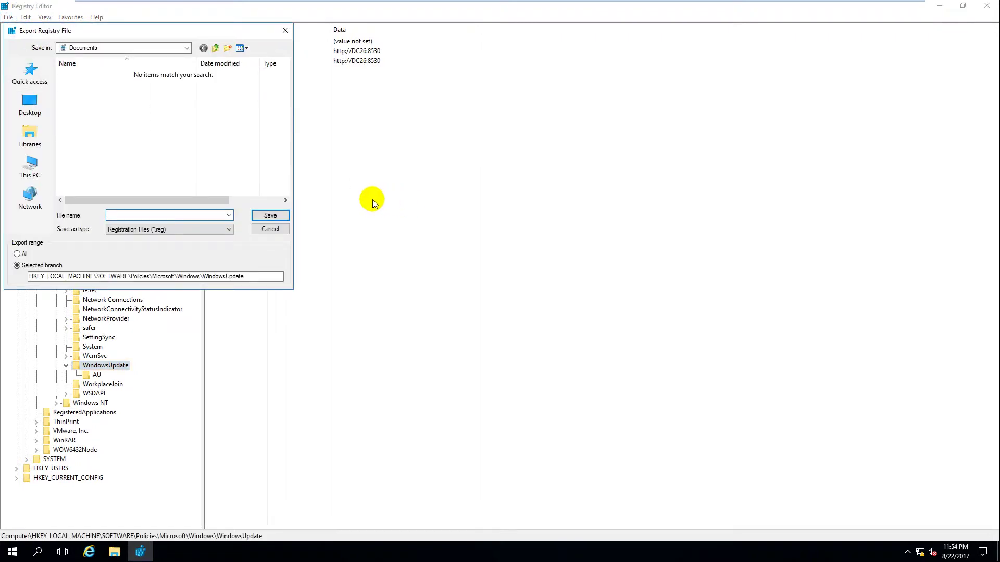
pyautogui.click(198, 215)
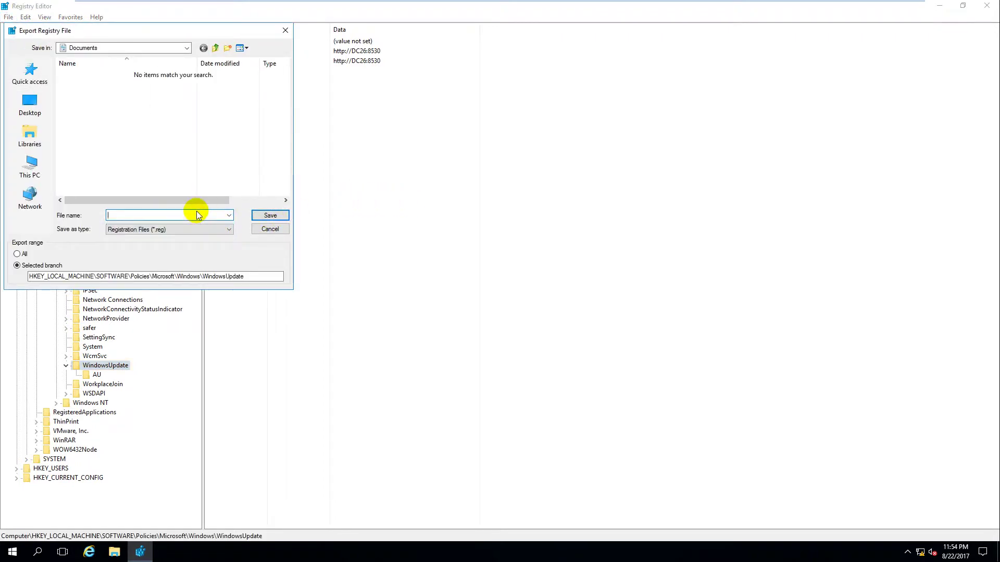
pyautogui.write('Ba')
pyautogui.write('ckupRegistry')
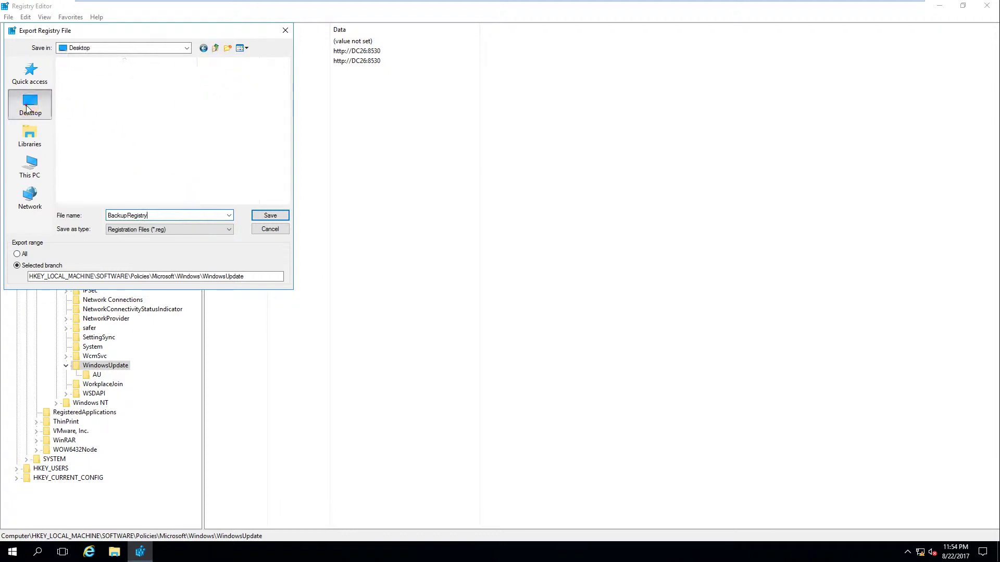
pyautogui.click(32, 106)
pyautogui.click(270, 214)
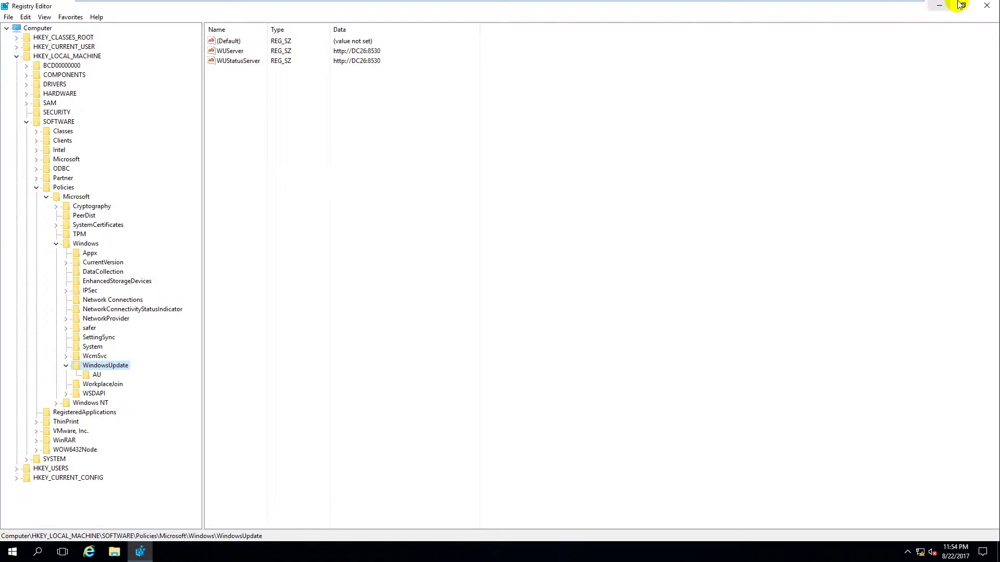
# Step: Minimize Registry Editor, refresh the desktop and check the properties of the exported BackupRegistry file
pyautogui.click(939, 6)
pyautogui.rightClick(295, 128)
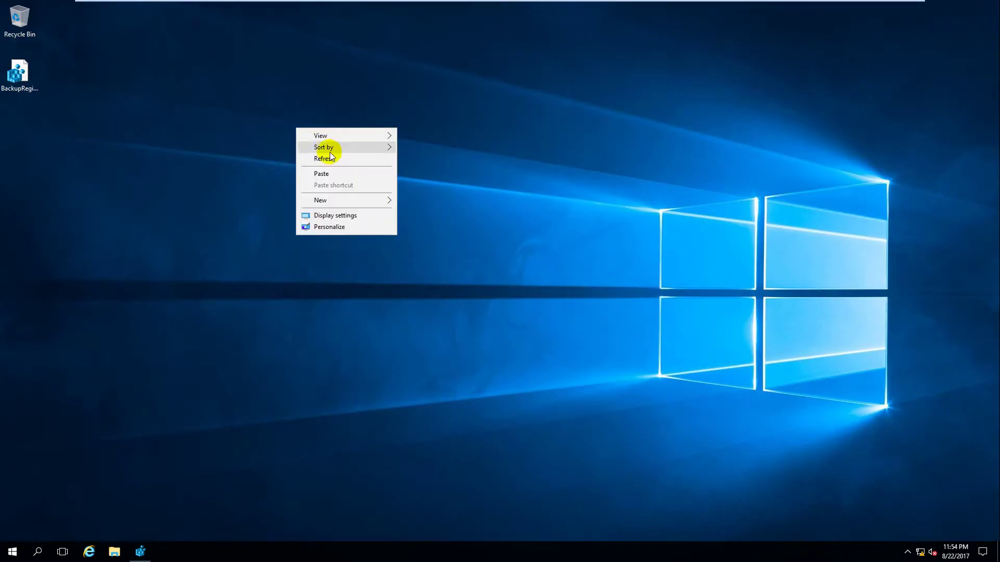
pyautogui.click(330, 157)
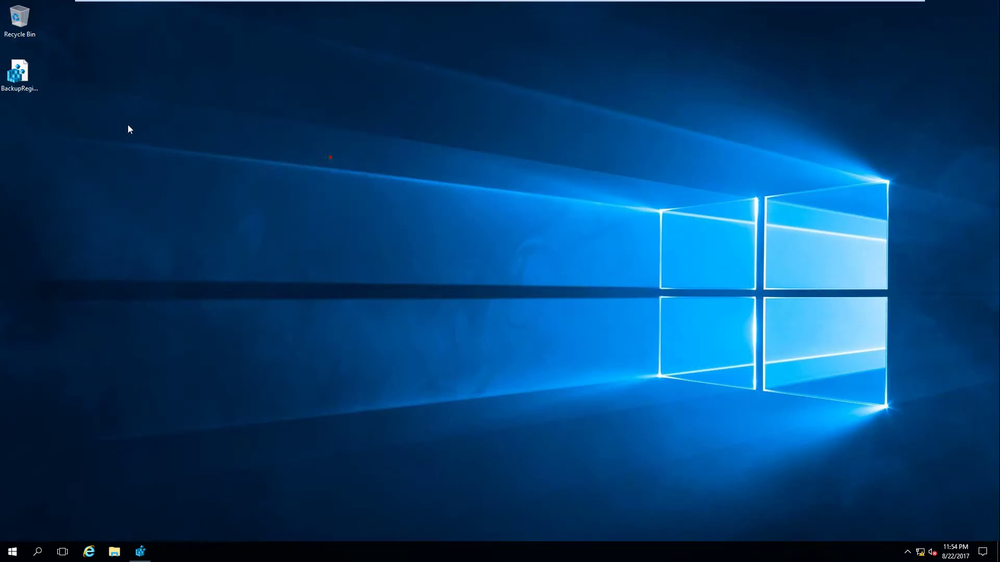
pyautogui.rightClick(29, 77)
pyautogui.click(63, 297)
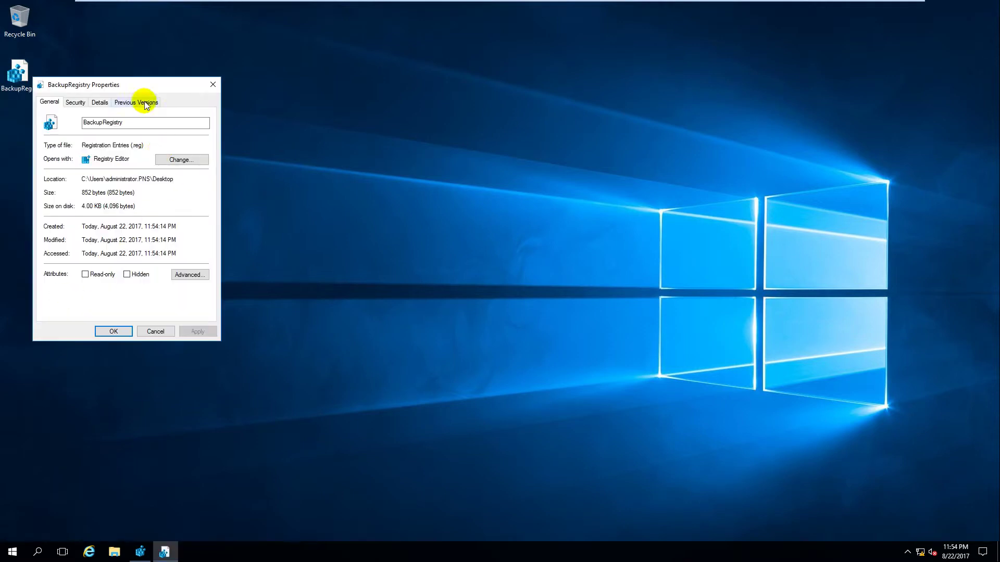
pyautogui.moveTo(138, 81); pyautogui.dragTo(424, 78)
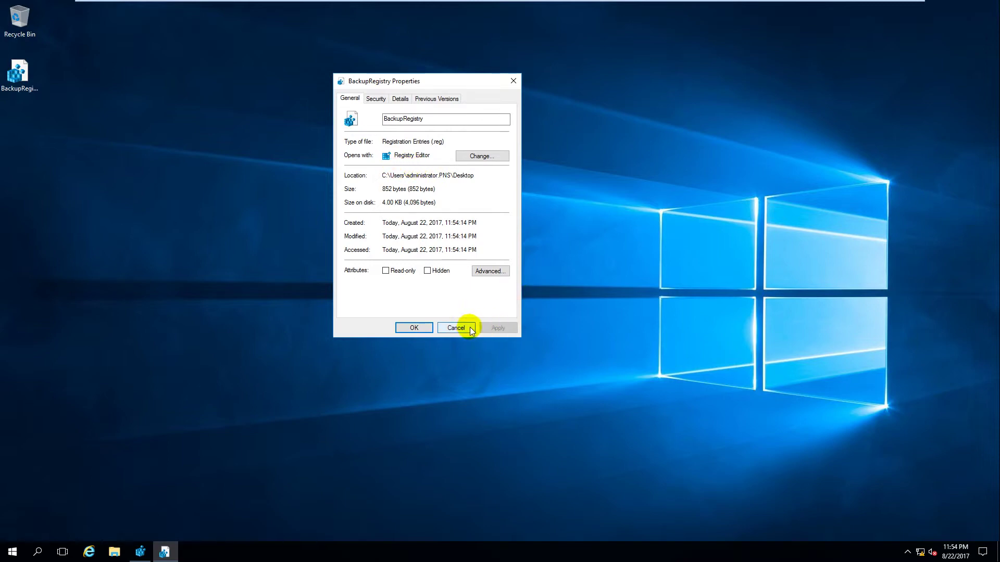
pyautogui.click(457, 328)
# Step: Back in Registry Editor, permanently delete the WindowsUpdate key with its subkeys and collapse the Windows policies branch
pyautogui.click(140, 551)
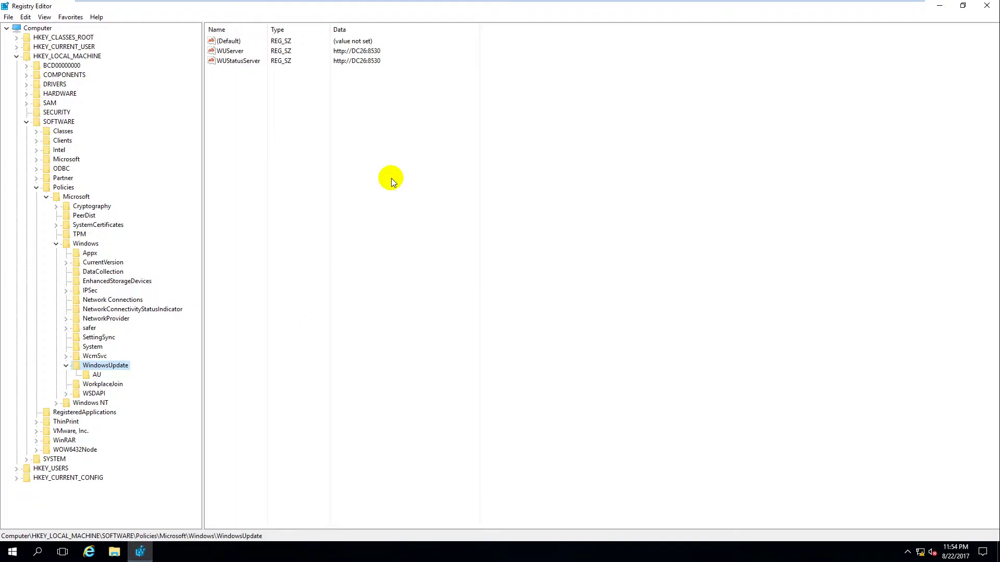
pyautogui.rightClick(108, 365)
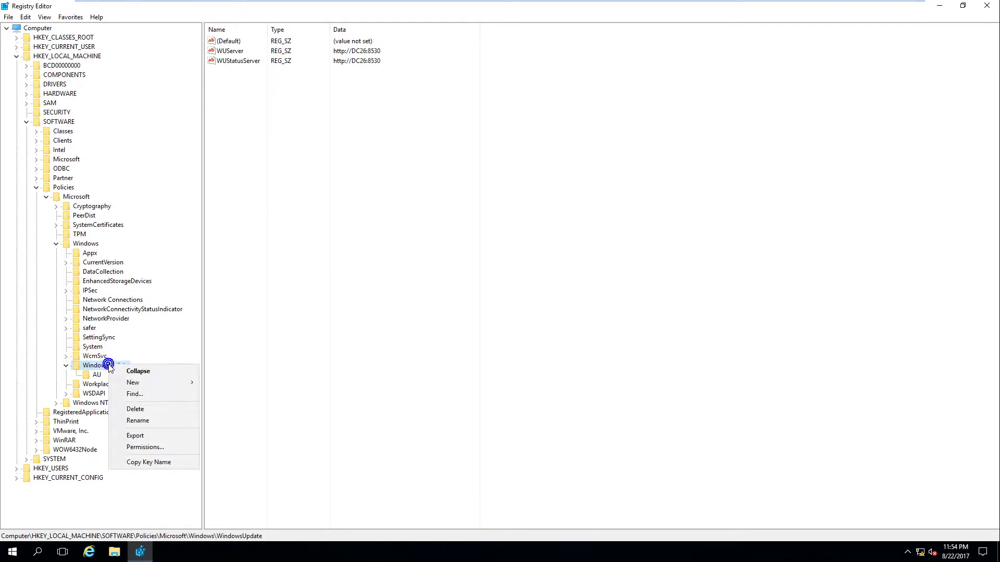
pyautogui.click(170, 410)
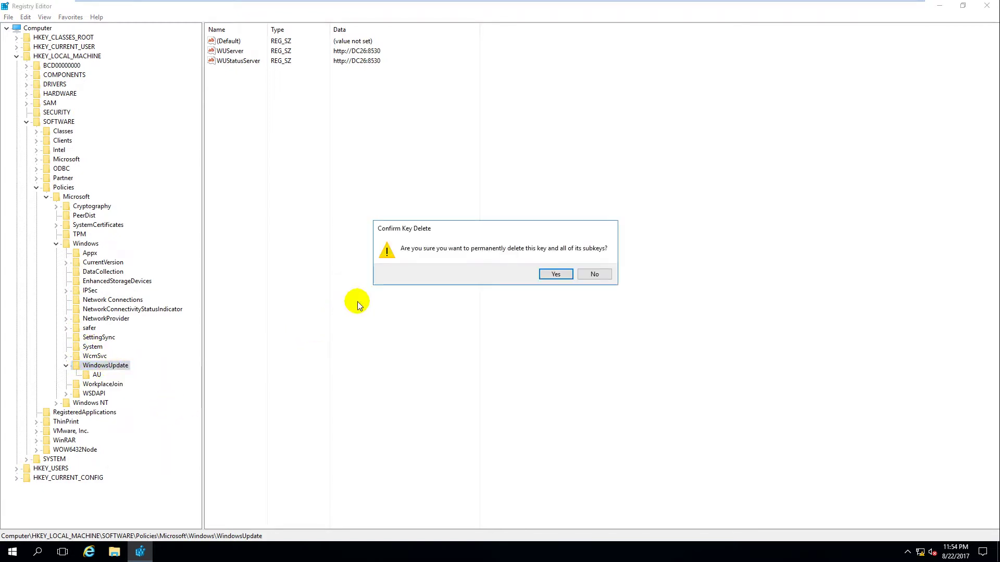
pyautogui.click(555, 274)
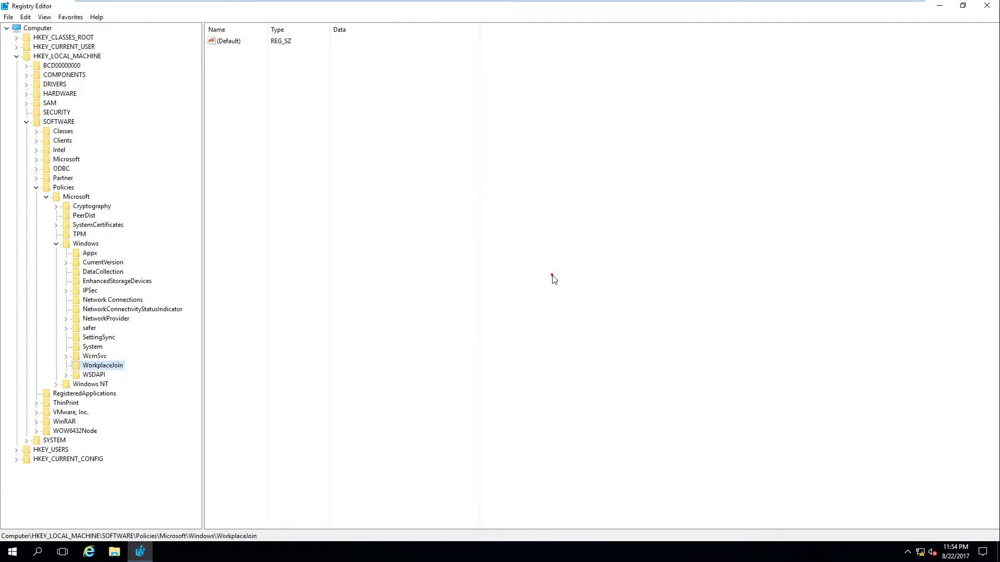
pyautogui.click(55, 244)
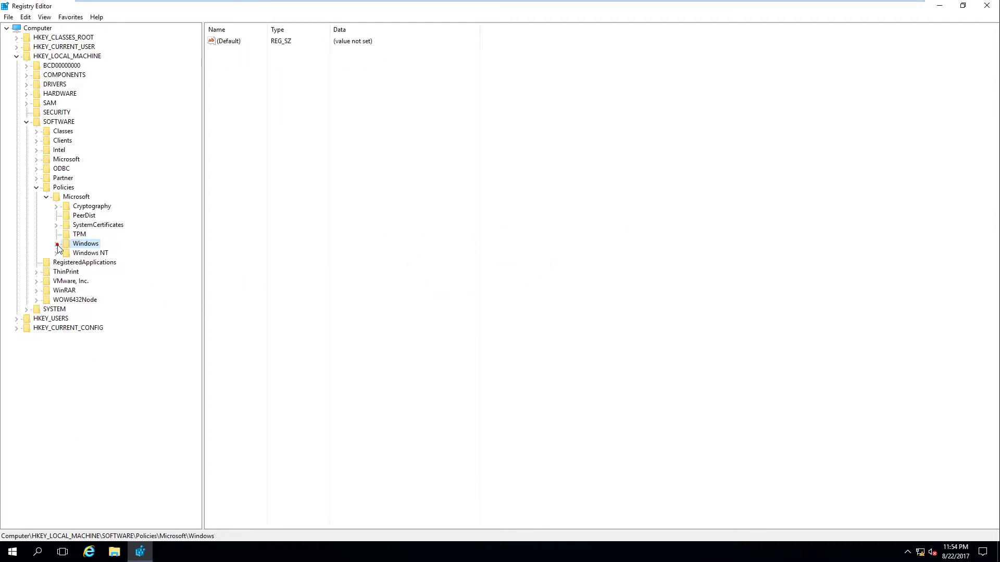
# Step: Expand the Windows policies branch and look through its subkeys for any remaining WindowsUpdate key
pyautogui.click(55, 244)
pyautogui.click(90, 253)
pyautogui.click(94, 264)
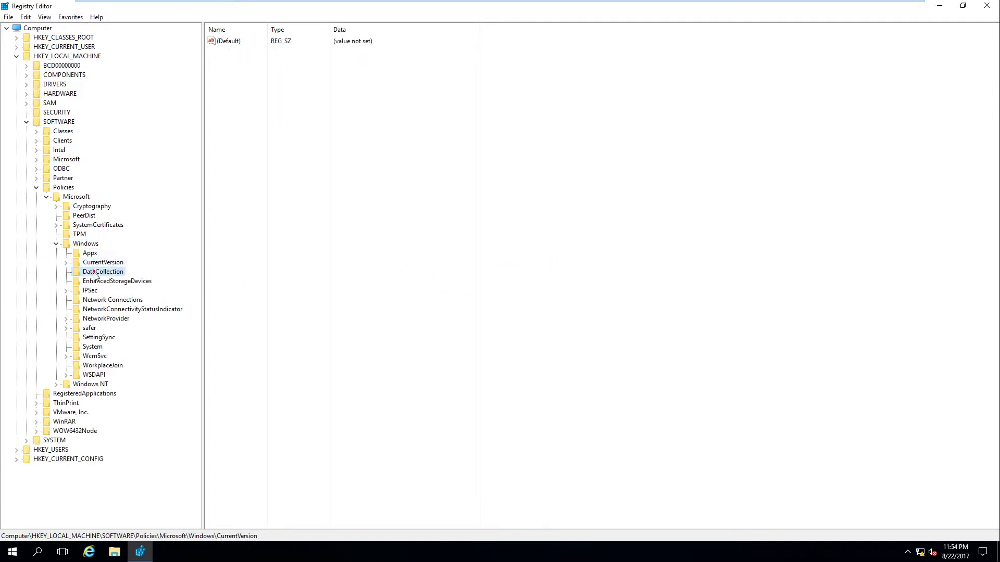
pyautogui.click(96, 271)
pyautogui.click(95, 366)
pyautogui.click(95, 371)
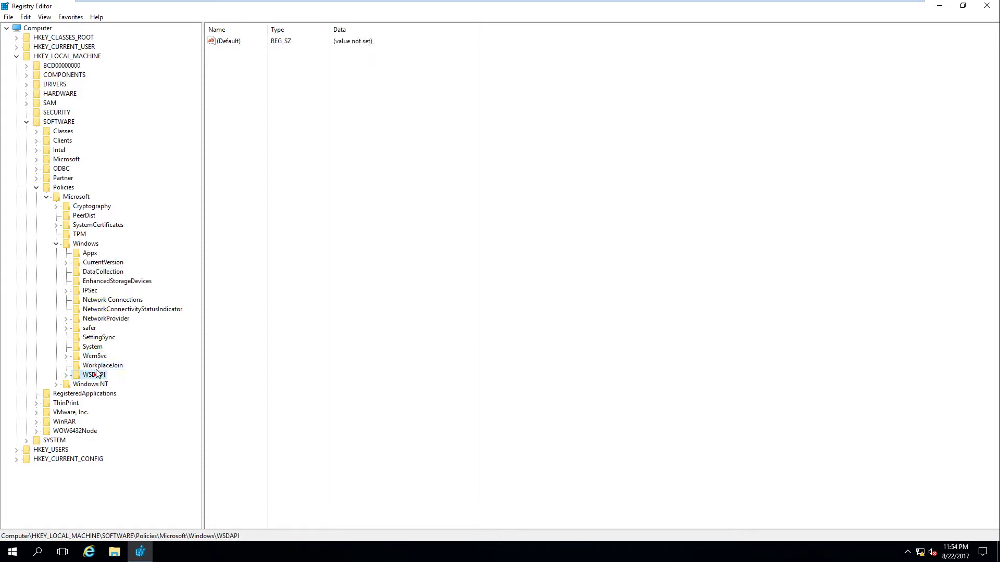
pyautogui.click(94, 347)
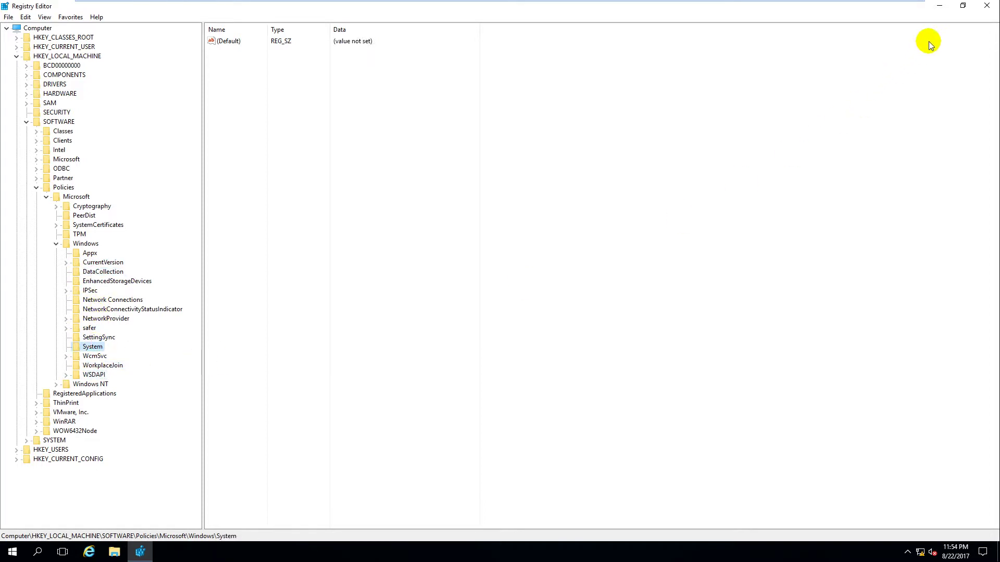
# Step: Close Registry Editor and restart the server
pyautogui.click(985, 6)
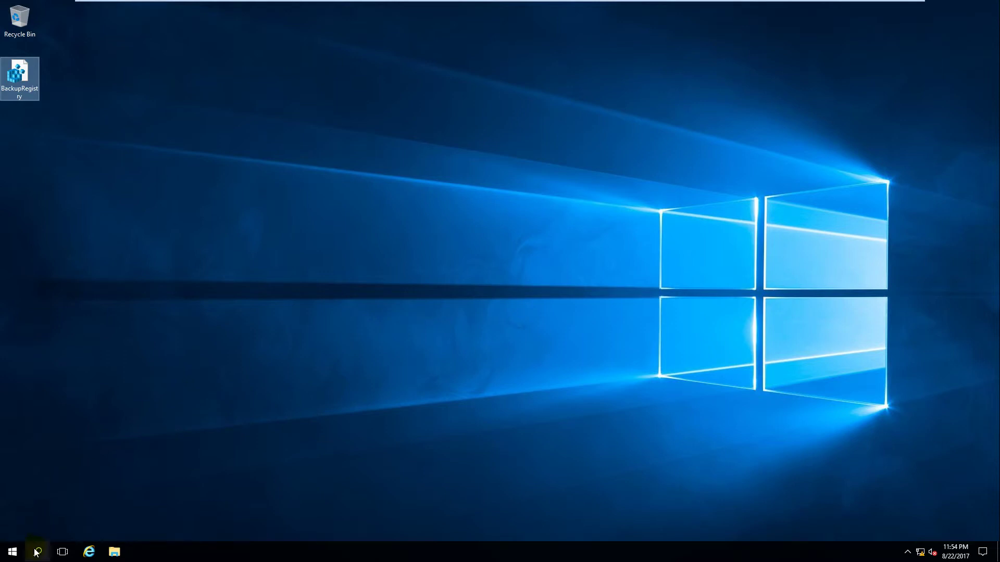
pyautogui.rightClick(12, 552)
pyautogui.moveTo(139, 520)
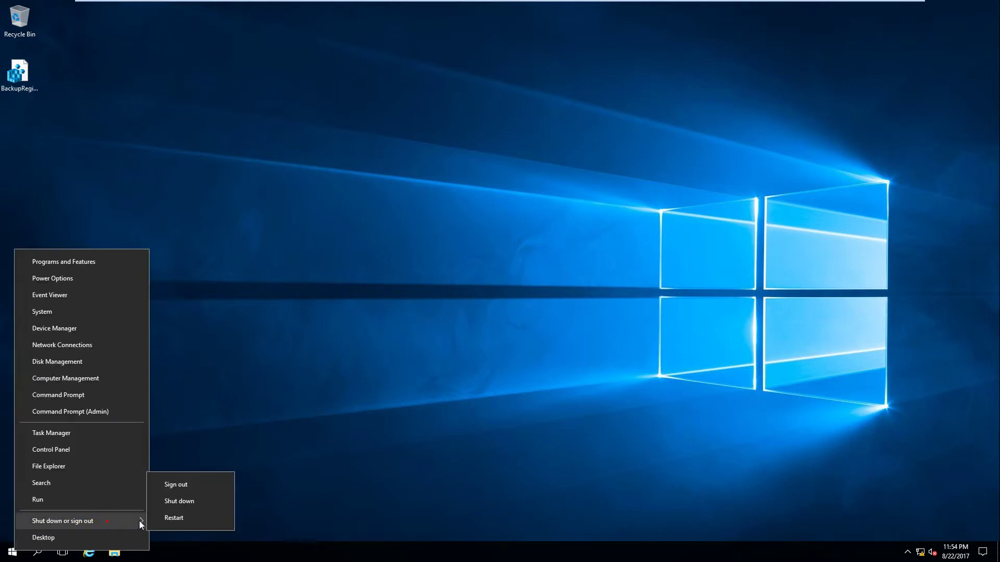
pyautogui.click(185, 519)
pyautogui.click(173, 526)
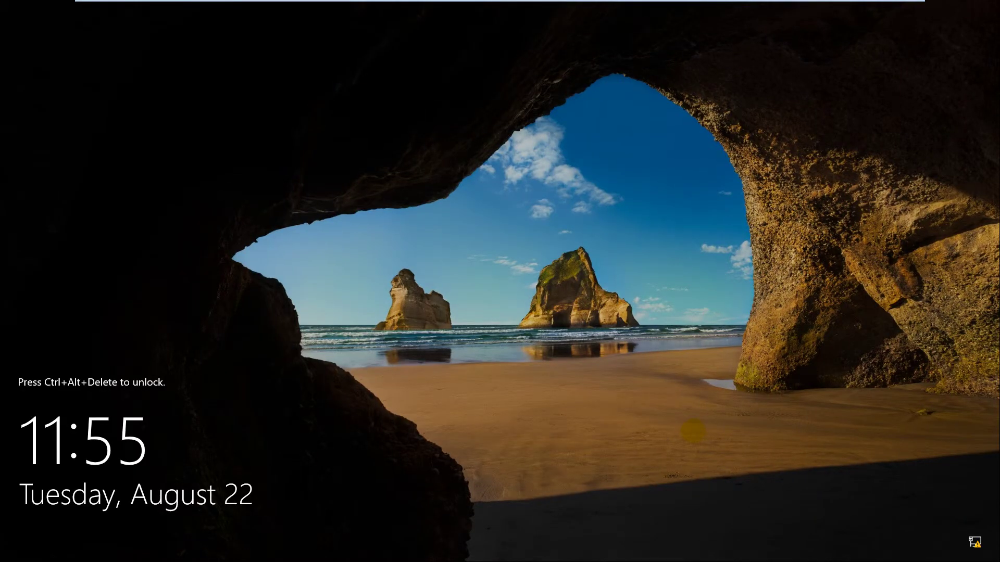
# Step: Unlock the server's lock screen and sign in by entering the administrator account password
pyautogui.hotkey('ctrl', 'alt', 'Delete')
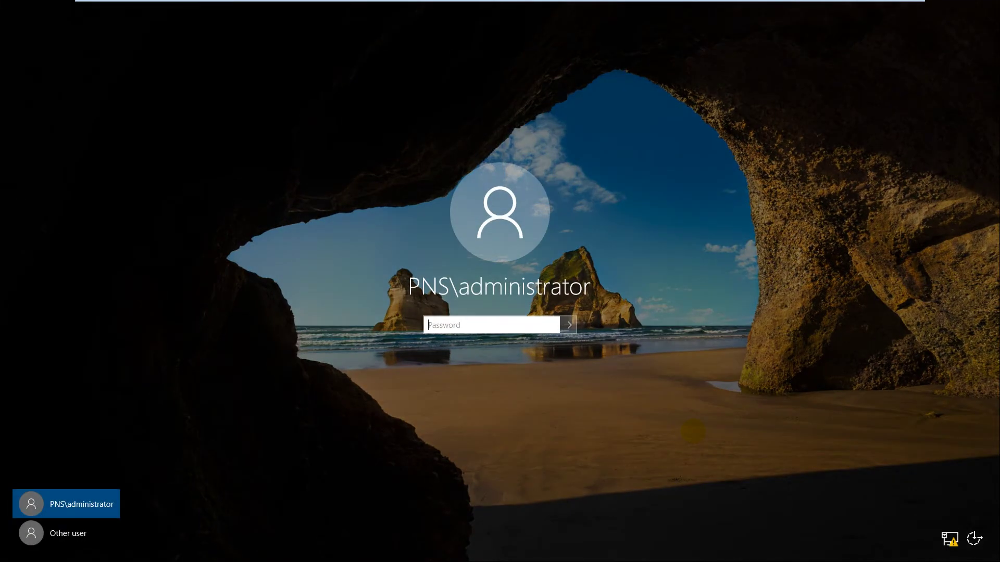
pyautogui.write('********')
pyautogui.press('Return')
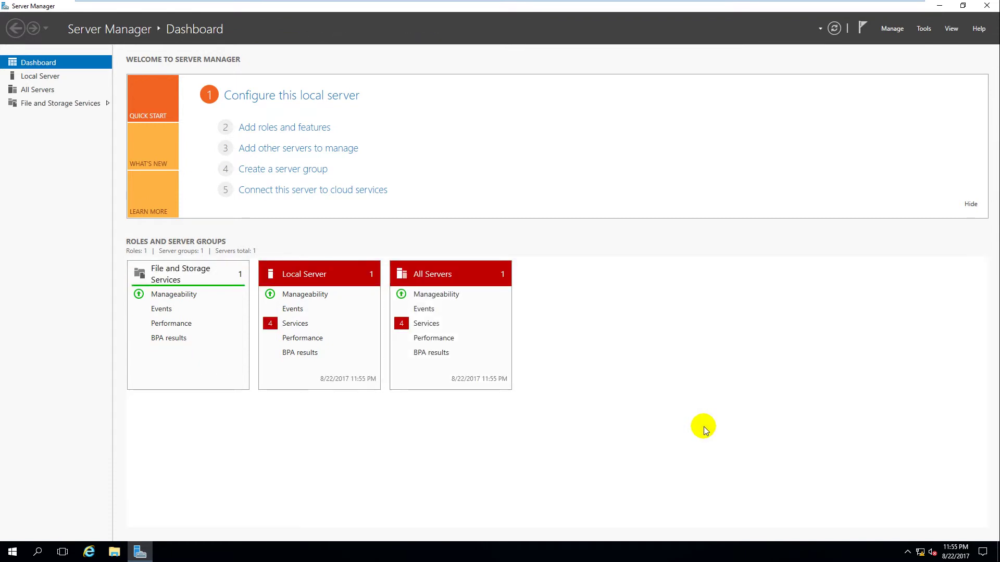
# Step: Close Server Manager and refresh the desktop twice
pyautogui.click(987, 6)
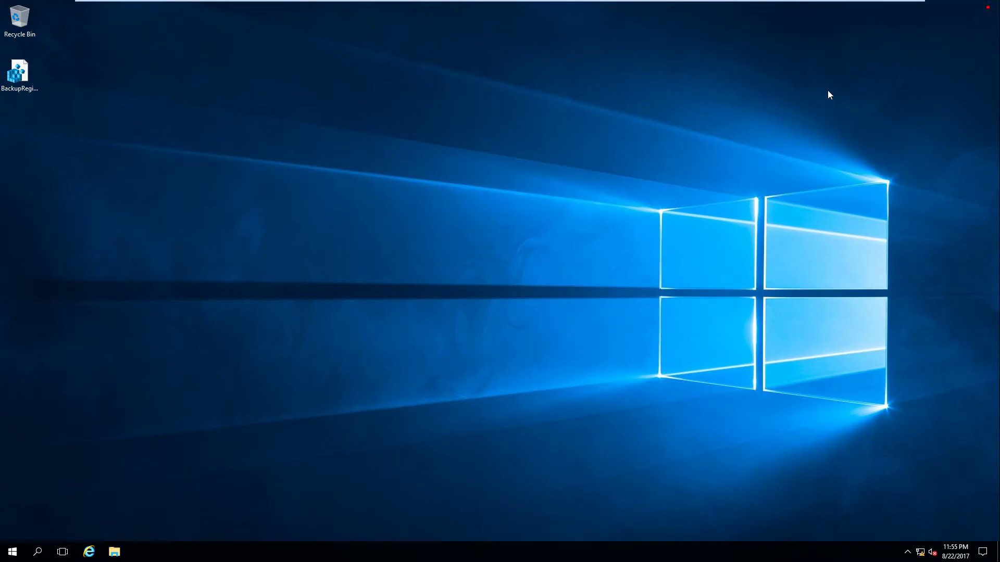
pyautogui.rightClick(436, 220)
pyautogui.click(461, 250)
pyautogui.rightClick(408, 237)
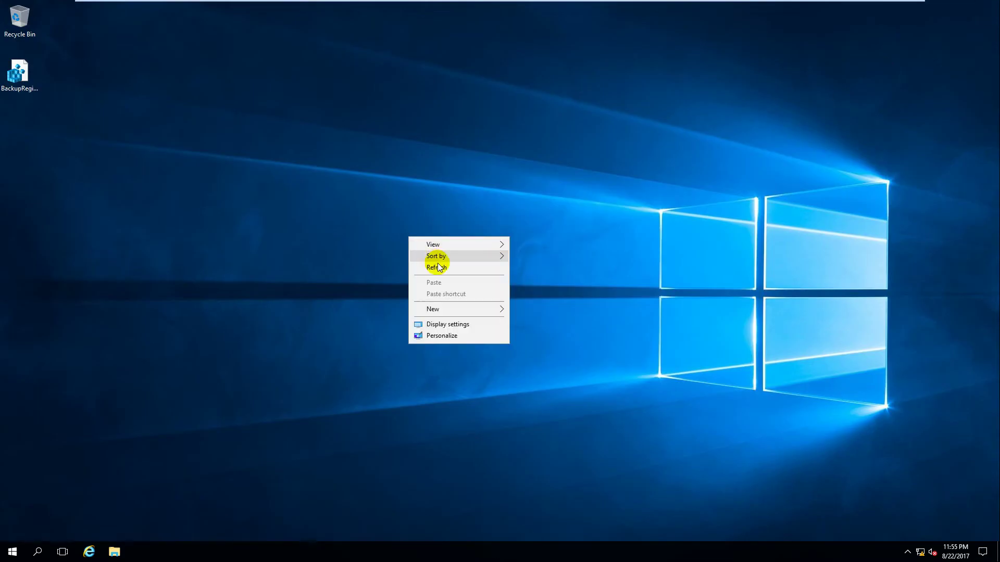
pyautogui.click(438, 268)
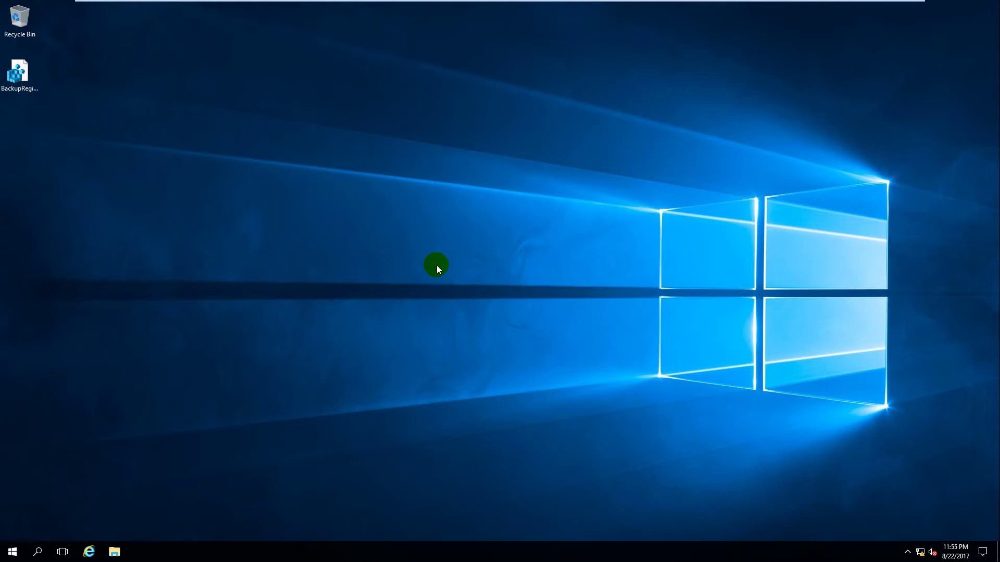
# Step: Search for regedit and launch Registry Editor
pyautogui.press('super')
pyautogui.write('rege')
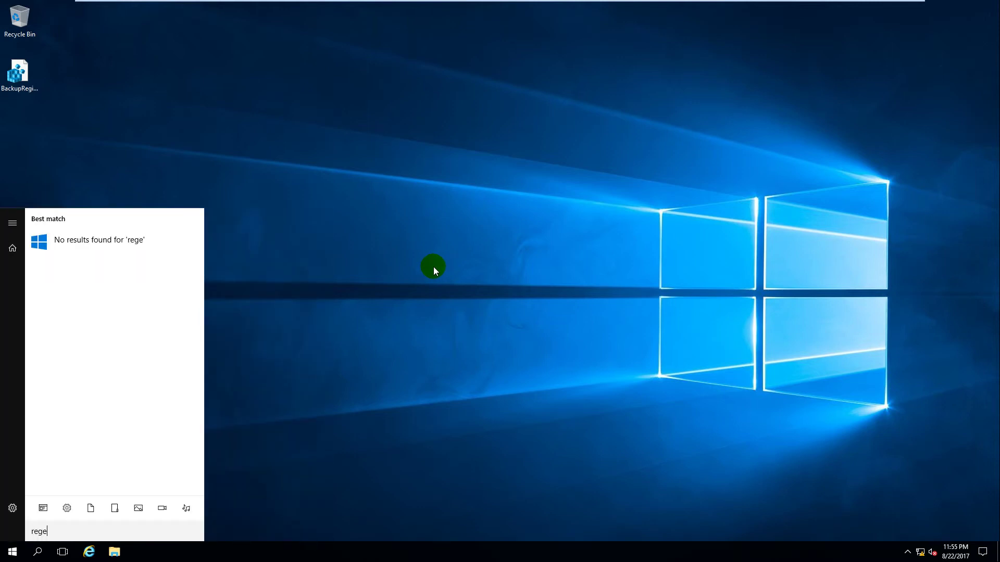
pyautogui.write('dit')
pyautogui.press('Return')
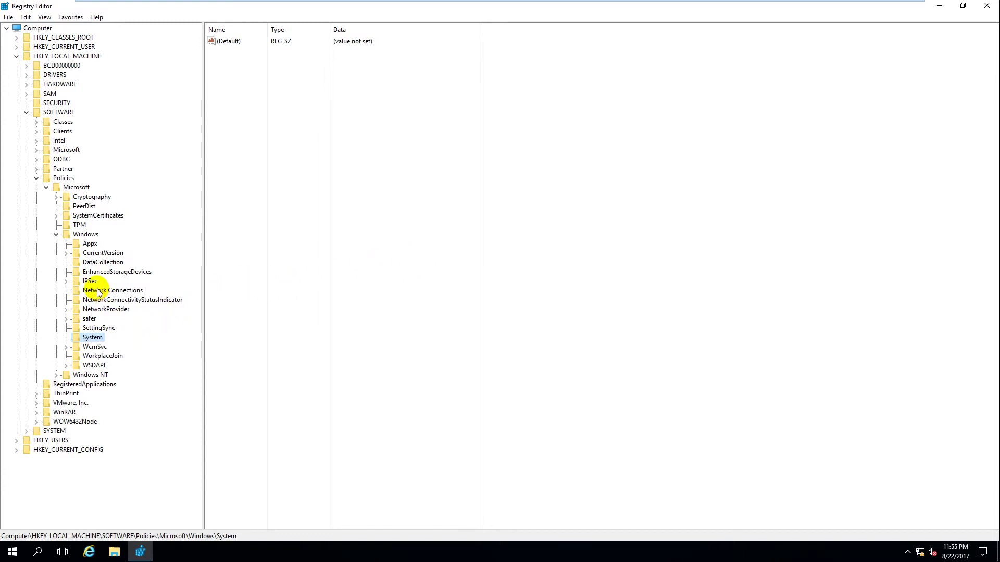
# Step: Check the subkeys under the Microsoft\Windows policies key, from safer to WSDAPI, for a WindowsUpdate entry following the restart
pyautogui.click(85, 235)
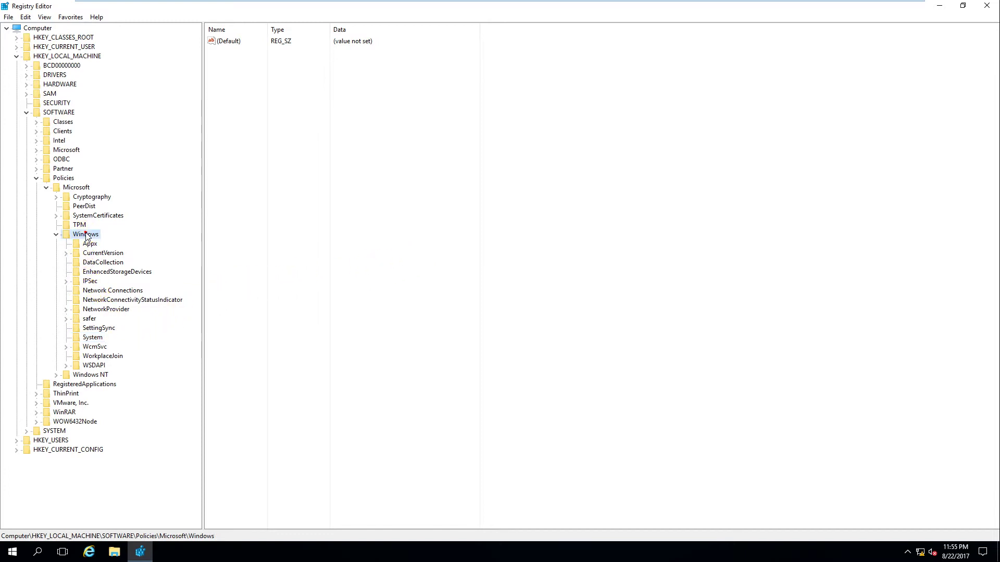
pyautogui.click(99, 357)
pyautogui.click(97, 365)
pyautogui.click(94, 338)
pyautogui.click(99, 328)
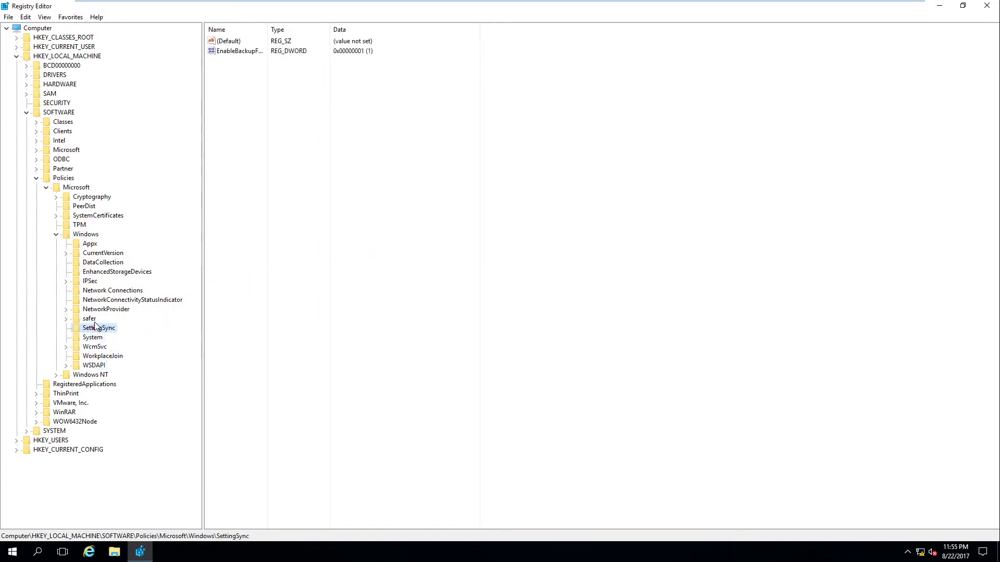
pyautogui.click(89, 319)
pyautogui.click(95, 337)
pyautogui.click(97, 356)
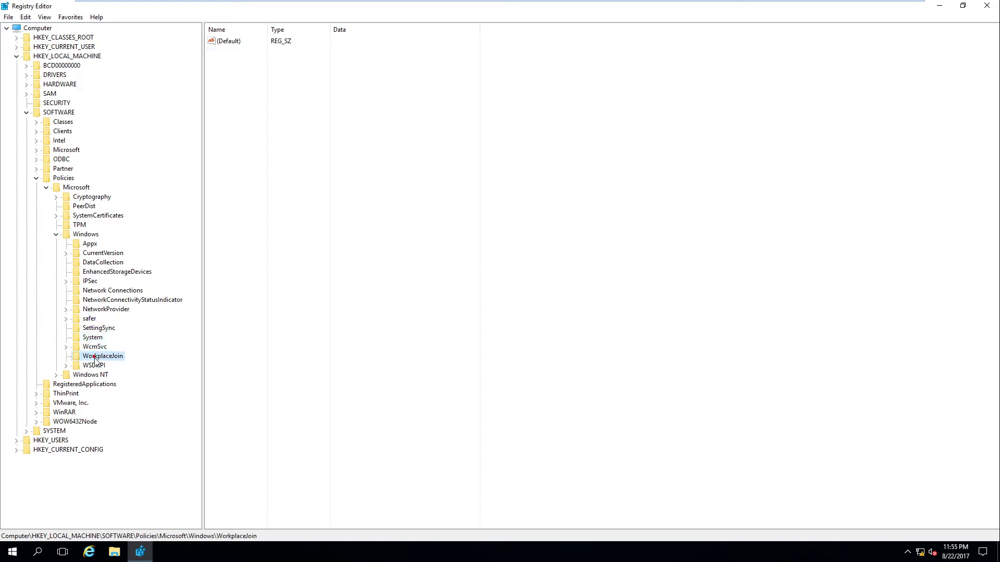
pyautogui.click(95, 365)
pyautogui.click(96, 347)
pyautogui.click(93, 338)
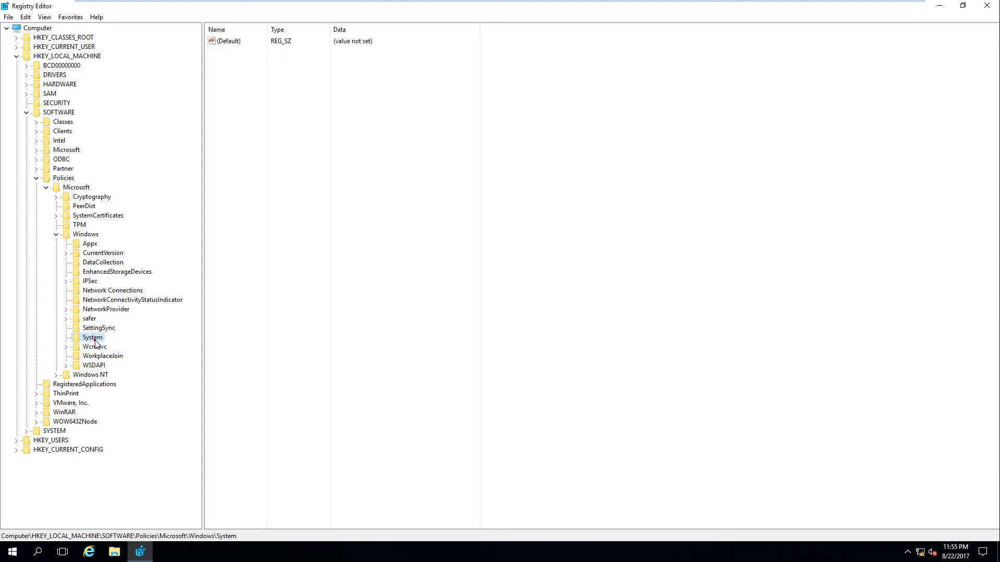
# Step: Restore Registry Editor to a smaller window, move it up the screen and extend its height down to the taskbar
pyautogui.click(963, 6)
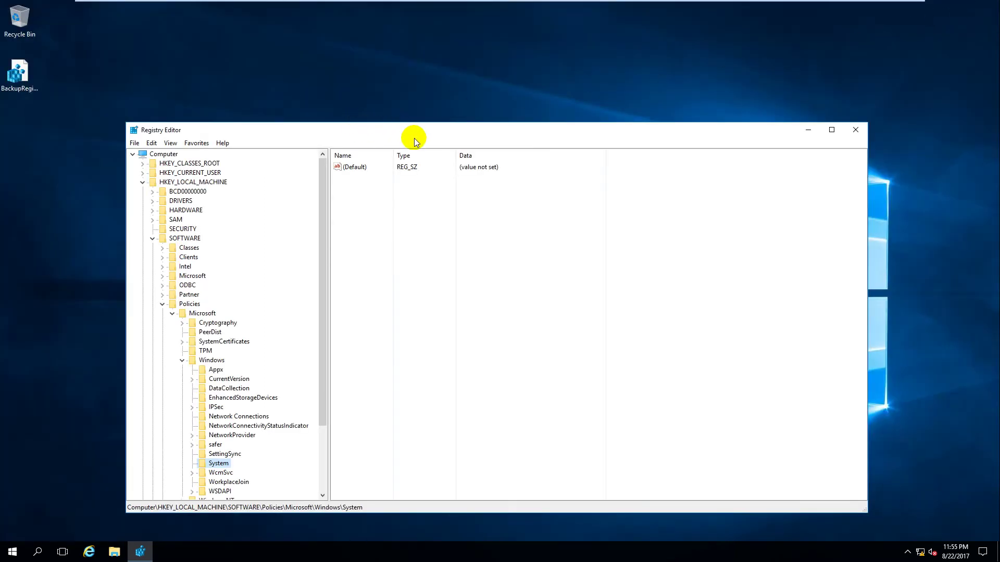
pyautogui.moveTo(458, 123); pyautogui.dragTo(458, 8)
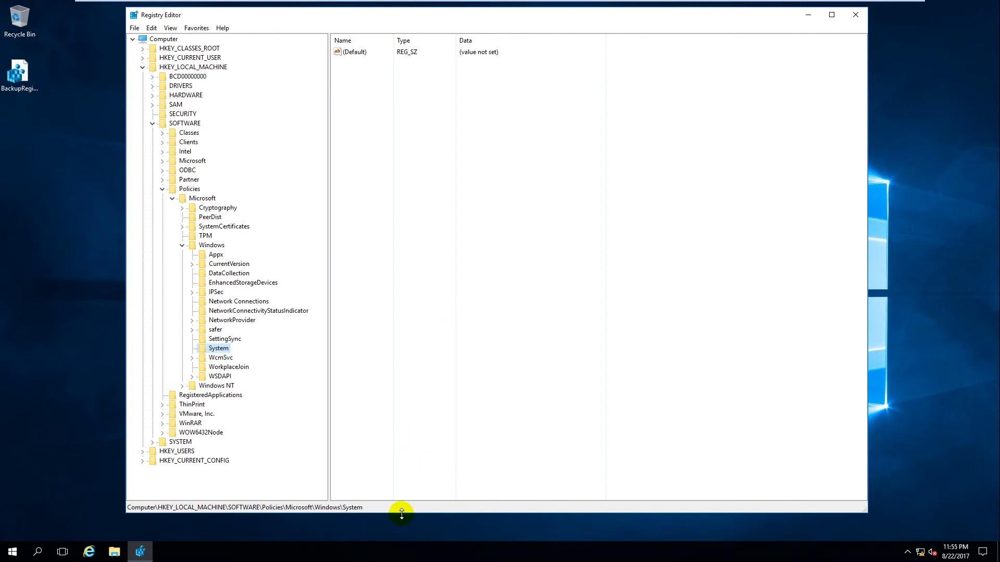
pyautogui.moveTo(401, 514); pyautogui.dragTo(402, 544)
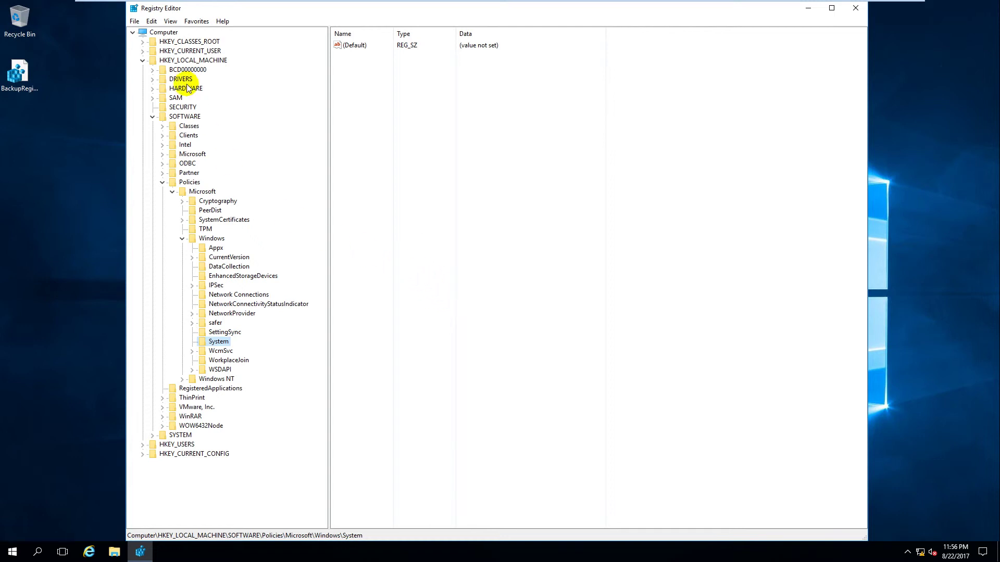
# Step: Import the BackupRegistry registration file from the Desktop into the registry and dismiss the completion message
pyautogui.click(134, 20)
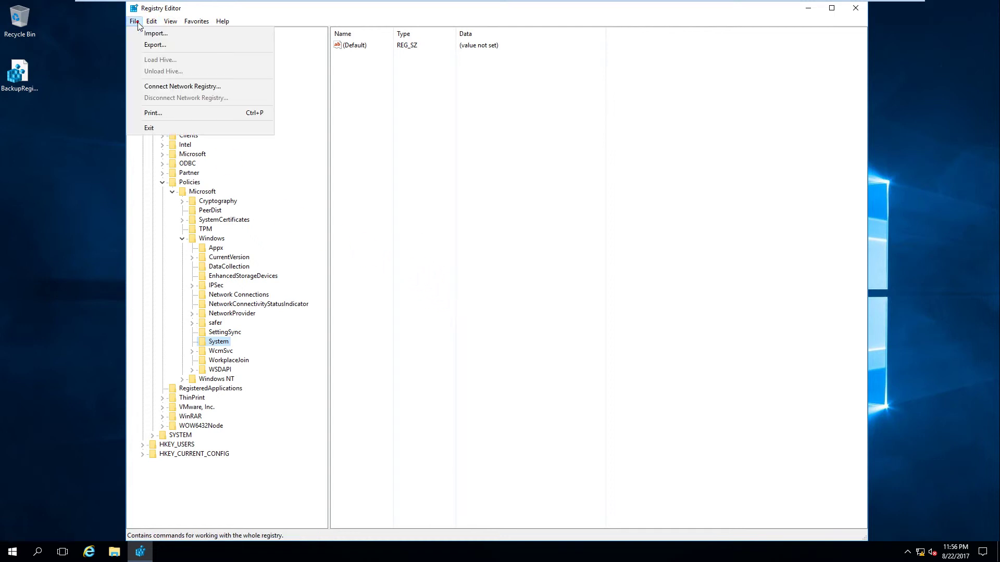
pyautogui.click(217, 35)
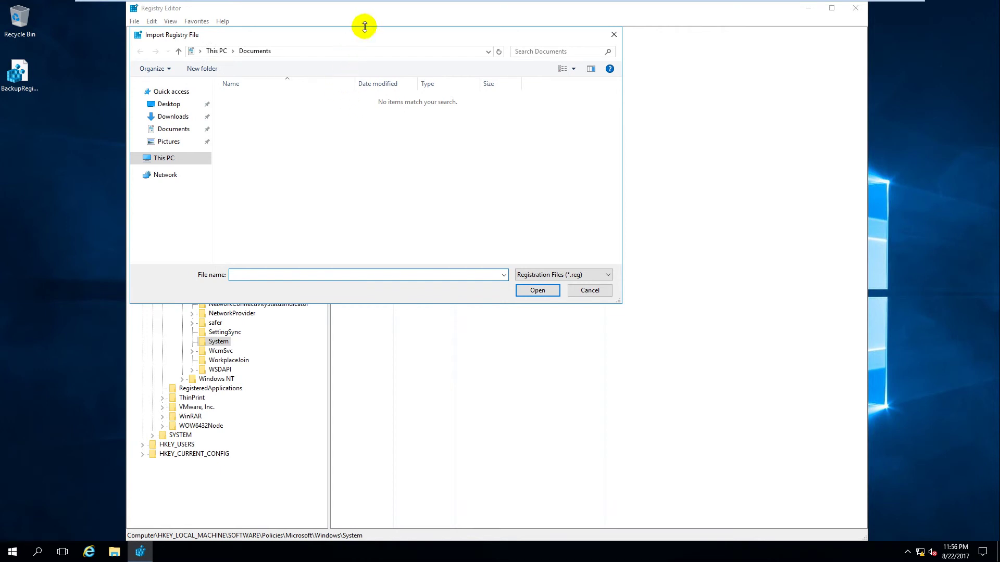
pyautogui.moveTo(367, 38); pyautogui.dragTo(500, 105)
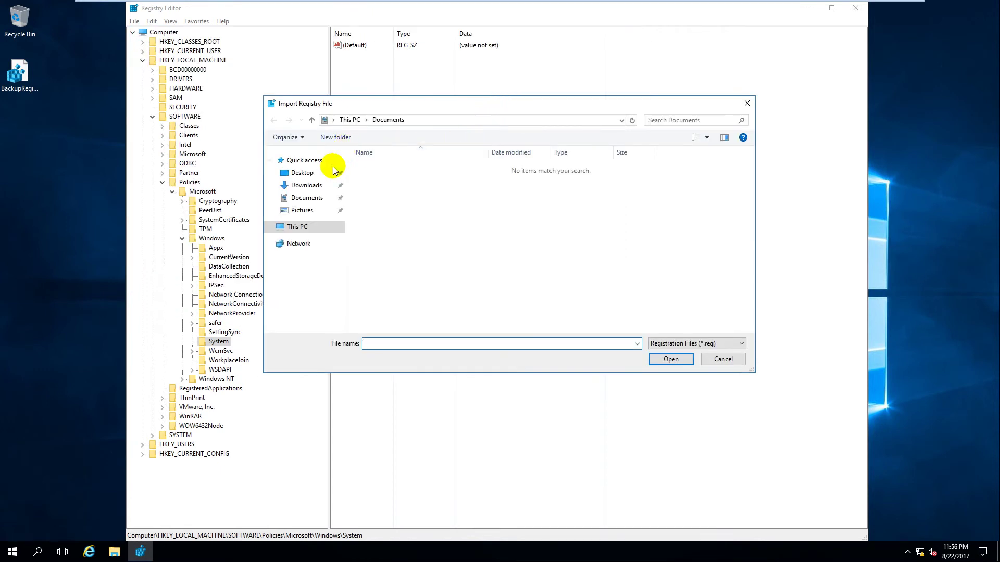
pyautogui.click(314, 177)
pyautogui.click(432, 170)
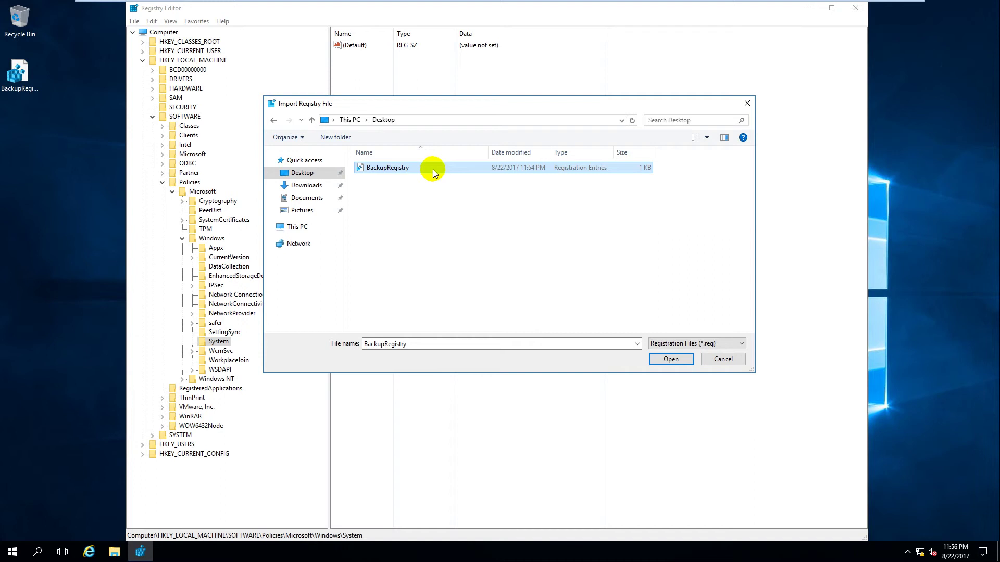
pyautogui.click(433, 170)
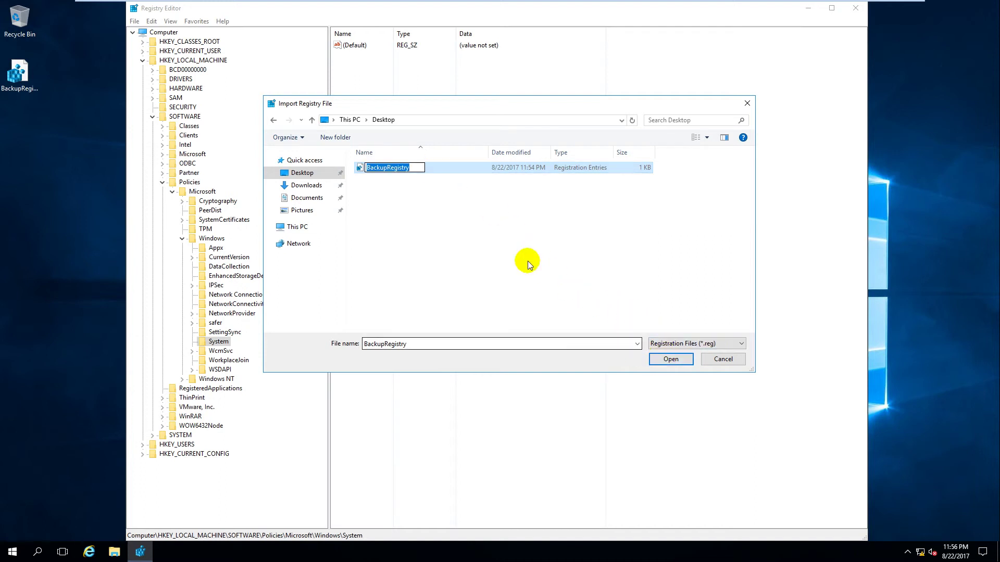
pyautogui.click(468, 198)
pyautogui.click(461, 167)
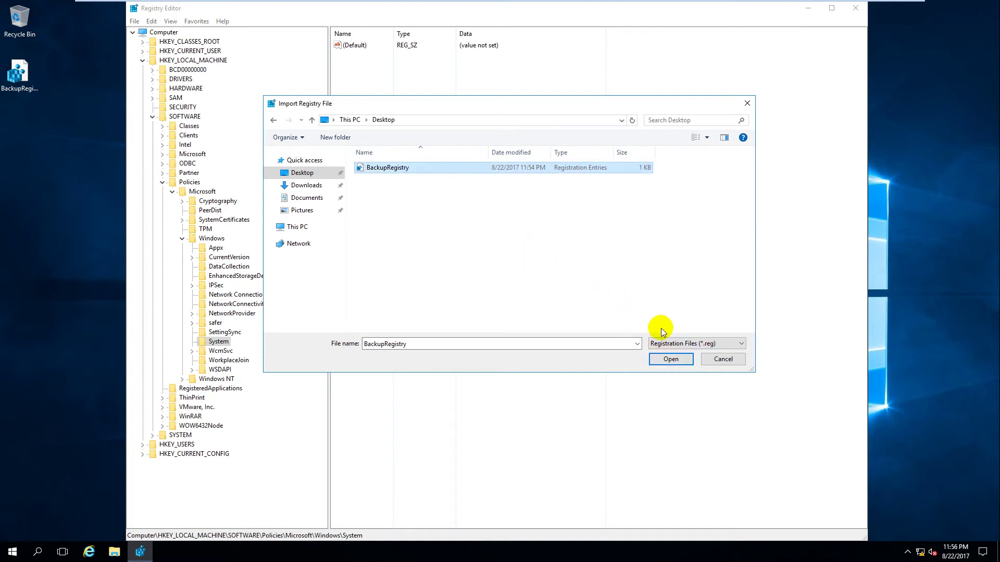
pyautogui.click(673, 359)
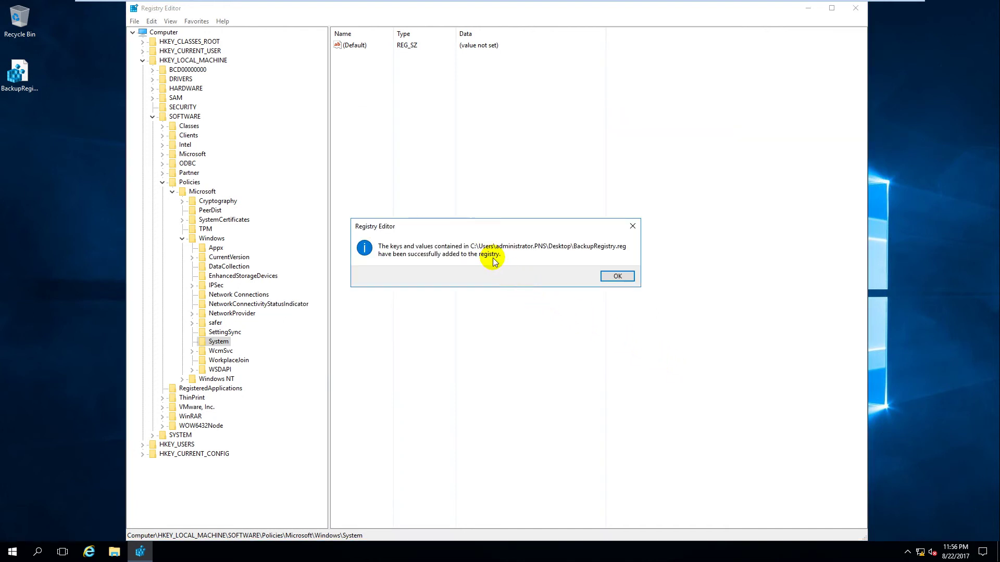
pyautogui.click(618, 276)
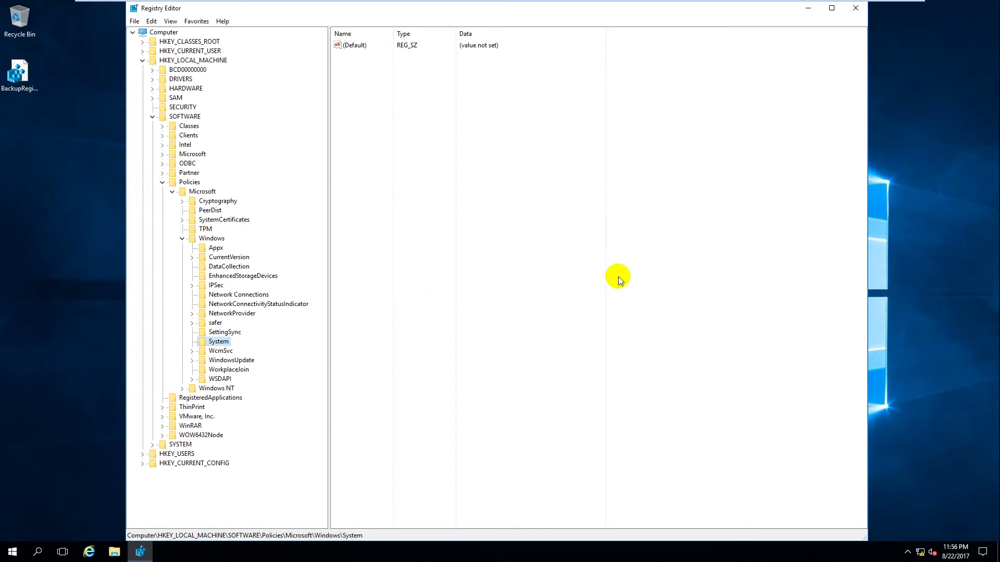
# Step: Expand the restored WindowsUpdate key and examine its WUServer and default values
pyautogui.click(233, 360)
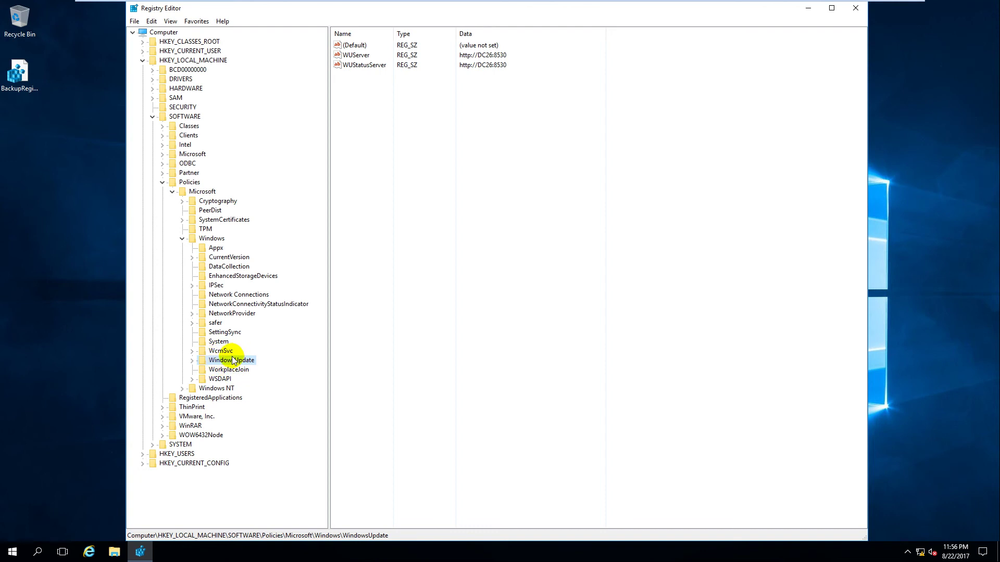
pyautogui.click(192, 360)
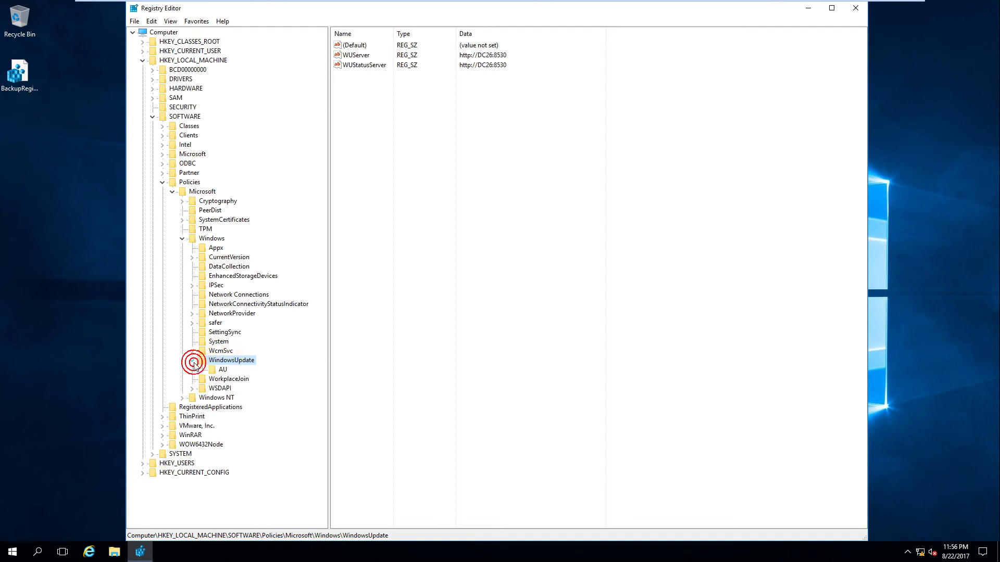
pyautogui.click(358, 55)
pyautogui.click(358, 45)
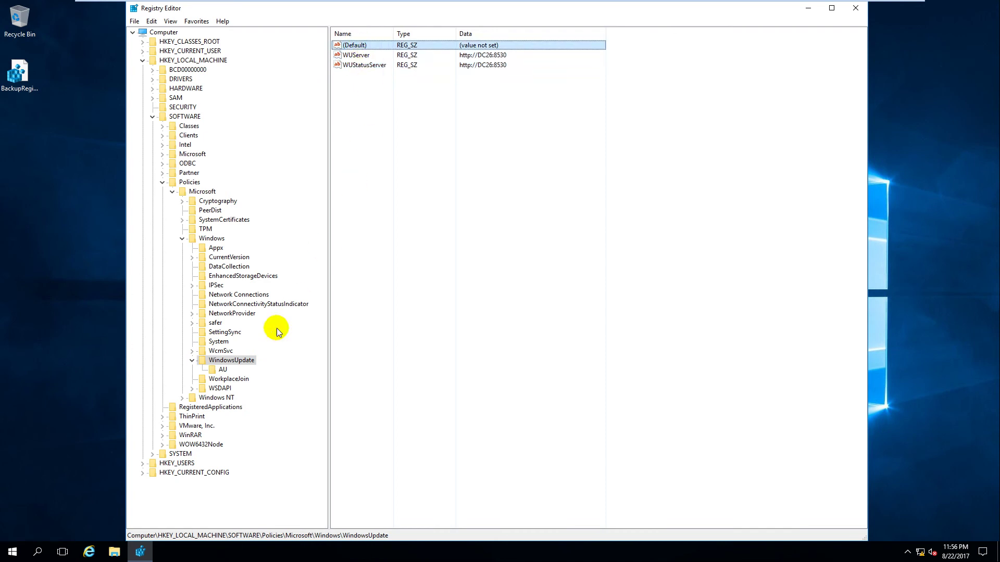
# Step: Examine each value in the AU subkey of WindowsUpdate, from UseWUServer up to the default value
pyautogui.click(222, 369)
pyautogui.click(360, 94)
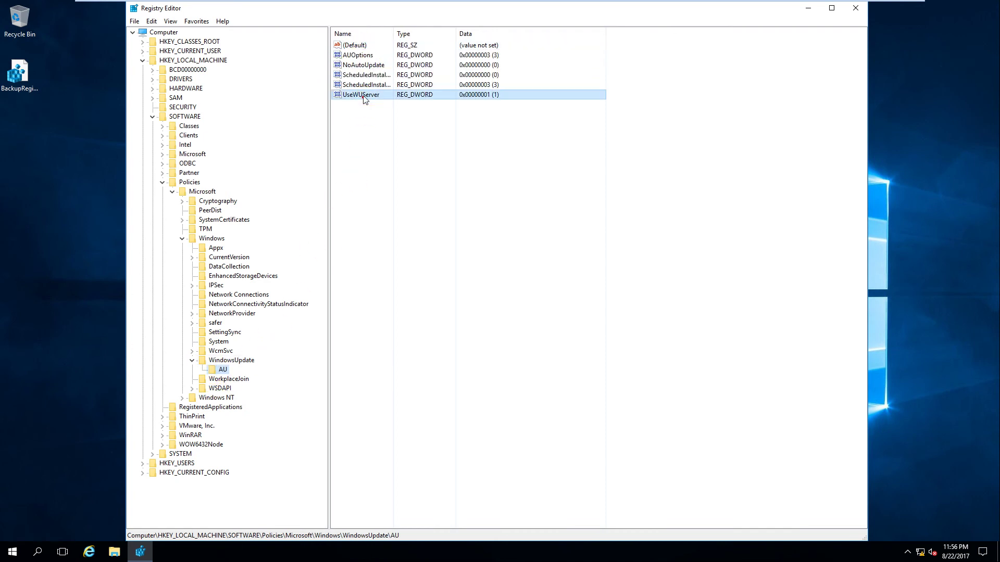
pyautogui.click(364, 85)
pyautogui.click(365, 75)
pyautogui.click(364, 65)
pyautogui.click(363, 55)
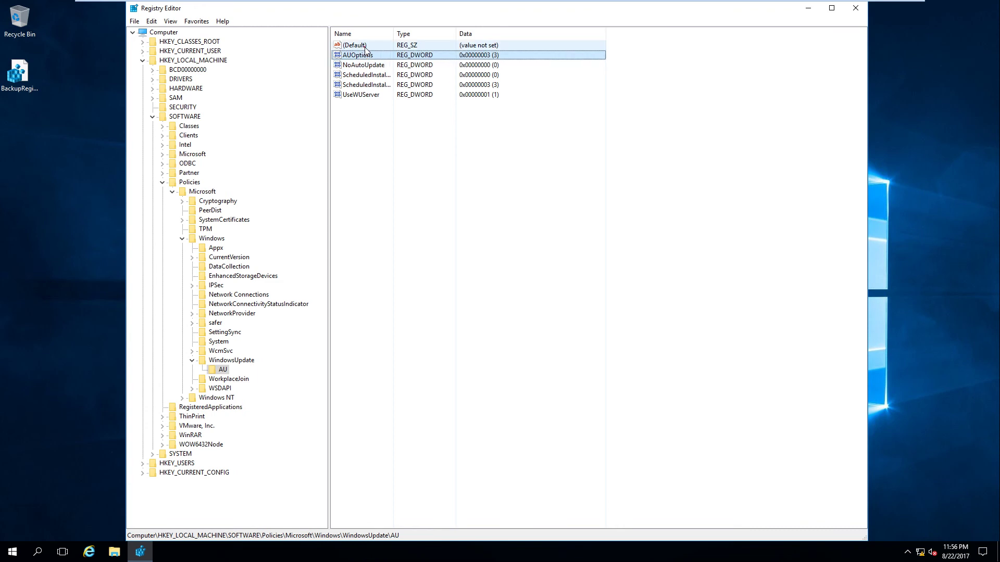
pyautogui.click(361, 45)
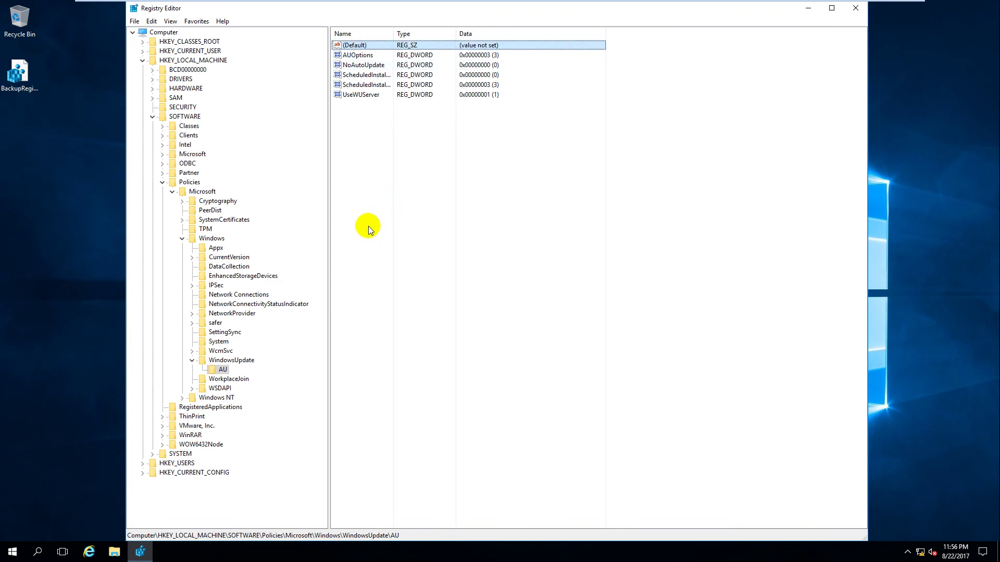